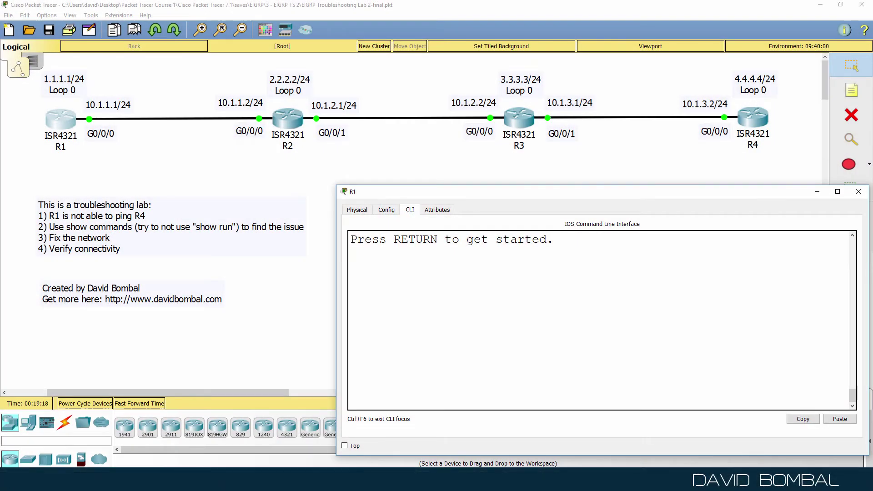
# - On R1, enter privileged mode with 'en' and ping 4.4.4.4, getting 0/5 success
pyautogui.press('Return')
pyautogui.write('en')
pyautogui.press('Return')
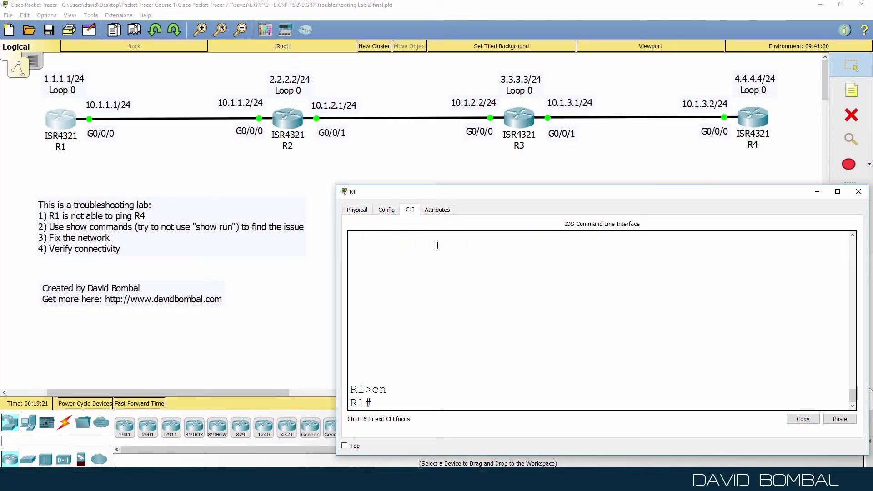
pyautogui.write('ping 4.4.4.4')
pyautogui.press('Return')
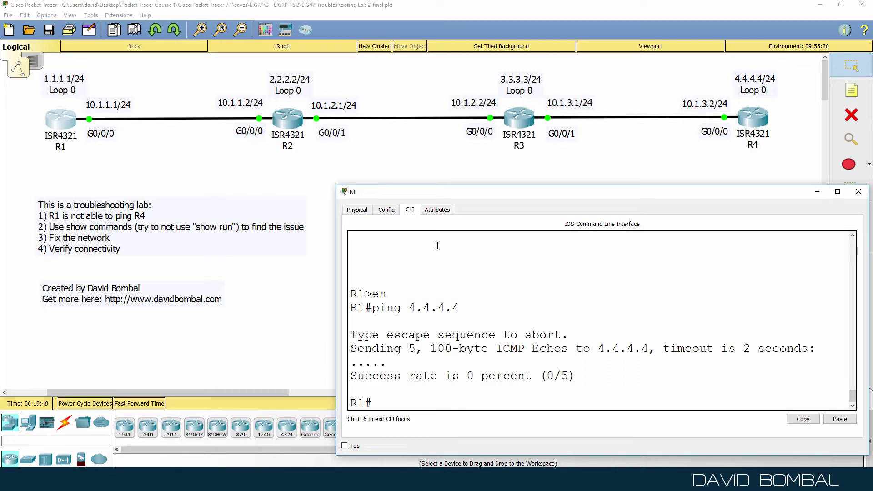
# - Run 'show ip route' on R1, widen the console, and highlight the D routes to 2.2.2.2/32 and 10.1.2.0/24
pyautogui.write('show ip route')
pyautogui.press('Return')
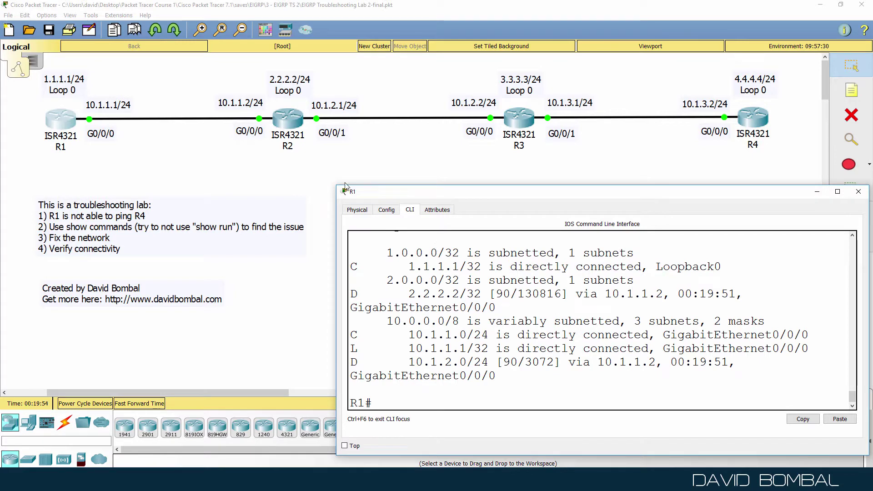
pyautogui.moveTo(337, 184); pyautogui.dragTo(146, 174)
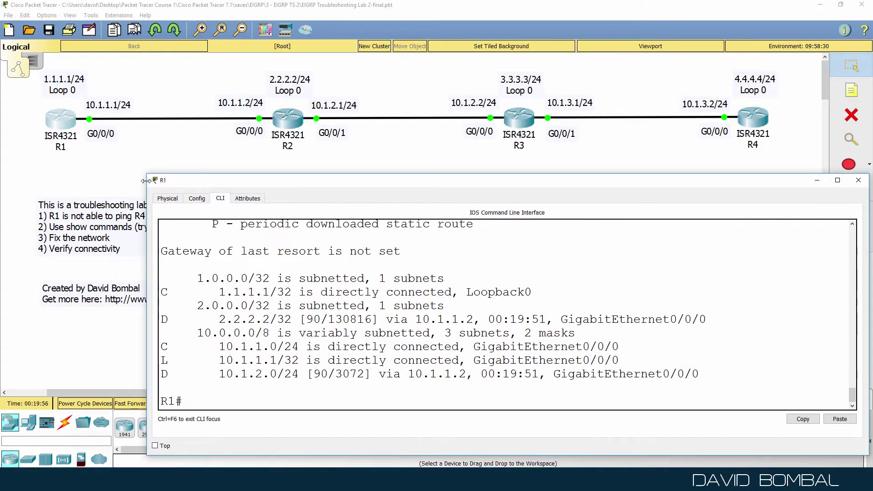
pyautogui.moveTo(160, 319); pyautogui.dragTo(740, 320)
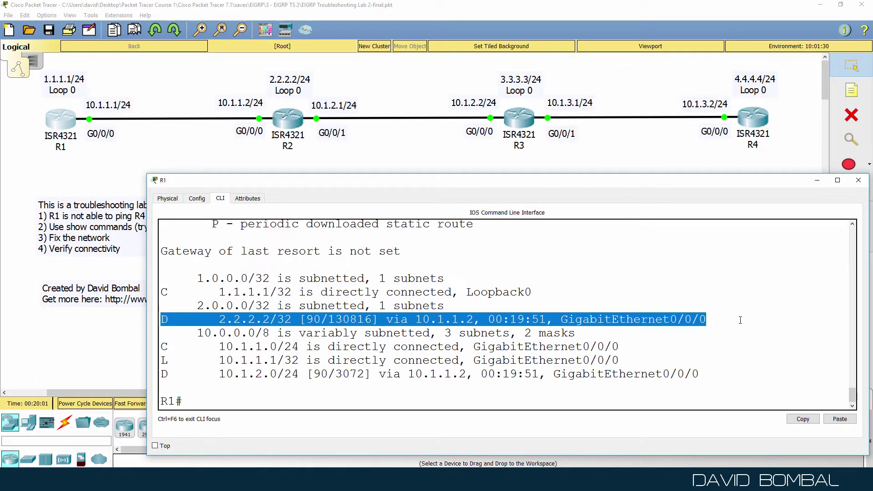
pyautogui.click(715, 371)
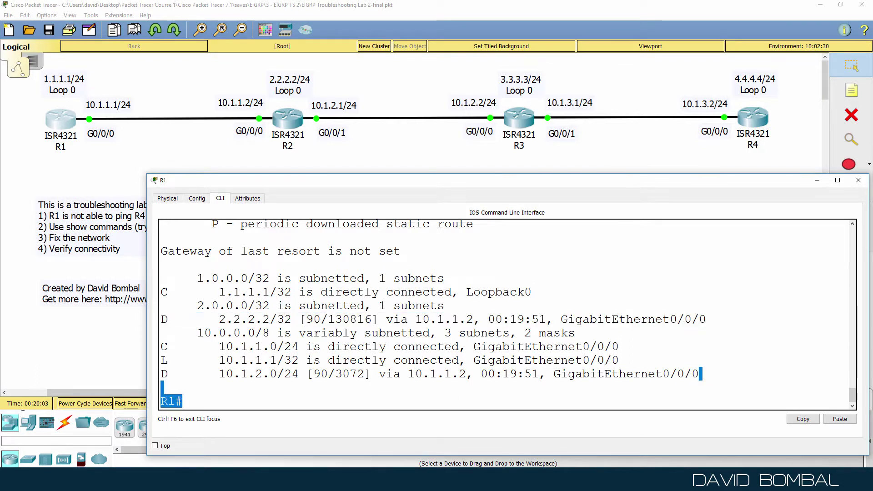
pyautogui.moveTo(716, 373); pyautogui.dragTo(162, 374)
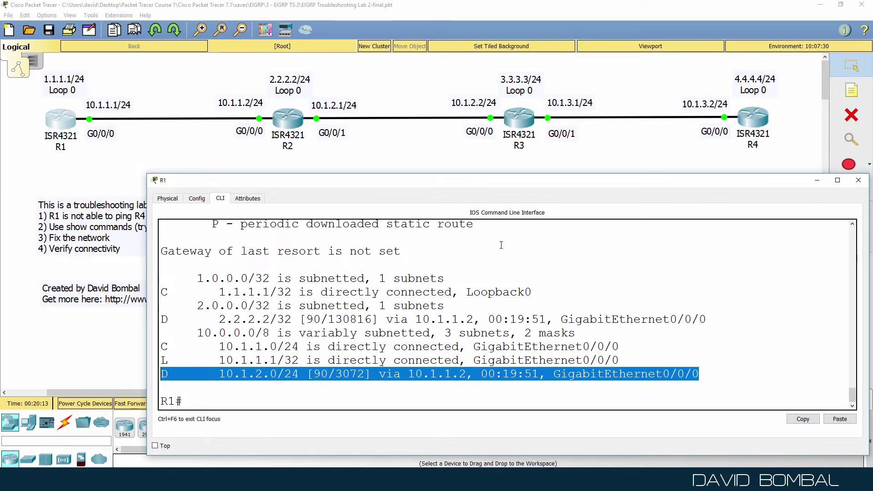
pyautogui.click(481, 359)
# - Turn on 'debug ip packet' on R1 and traceroute 4.4.4.4, which shows as unroutable
pyautogui.write('debug ')
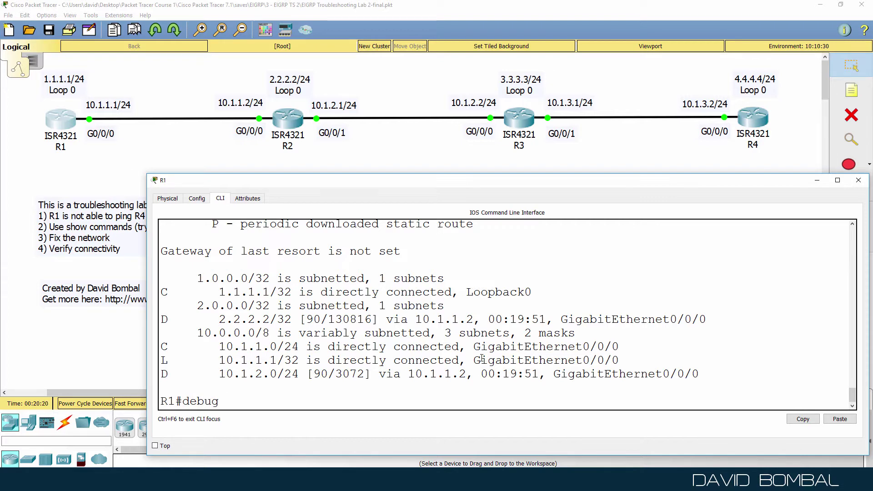
pyautogui.write('ip packet')
pyautogui.press('Return')
pyautogui.write('tr')
pyautogui.press('Tab')
pyautogui.write('4.4.4')
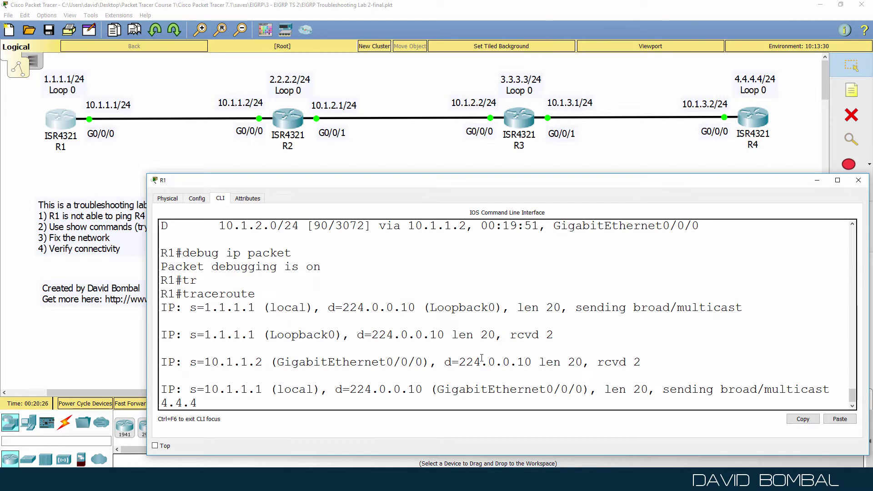
pyautogui.write('.4')
pyautogui.press('Return')
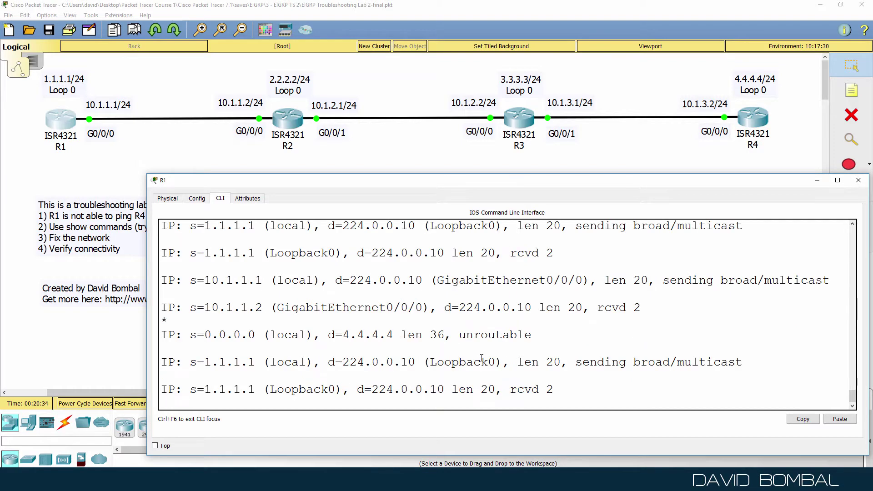
# - Ping 3.3.3.3 from R1, which is unroutable, then disable debugging with 'undebug all'
pyautogui.press('Return')
pyautogui.write('ping 3.3.3.3')
pyautogui.press('Return')
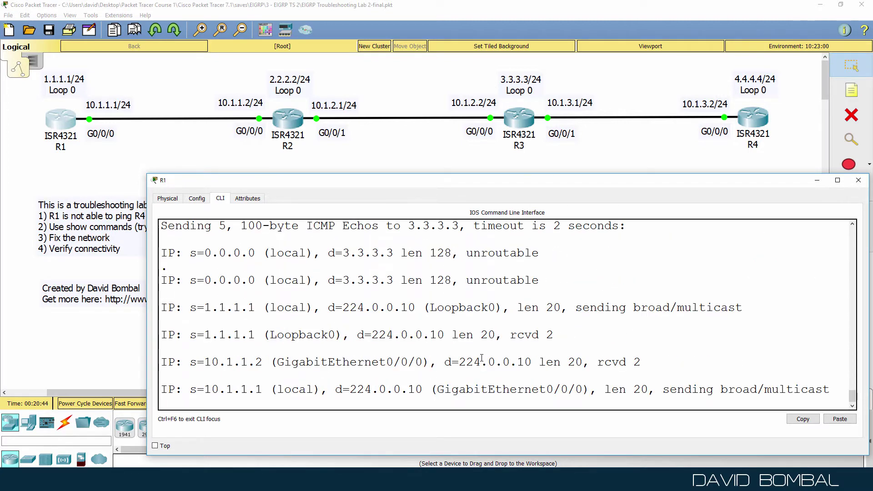
pyautogui.write('n all')
pyautogui.press('Return')
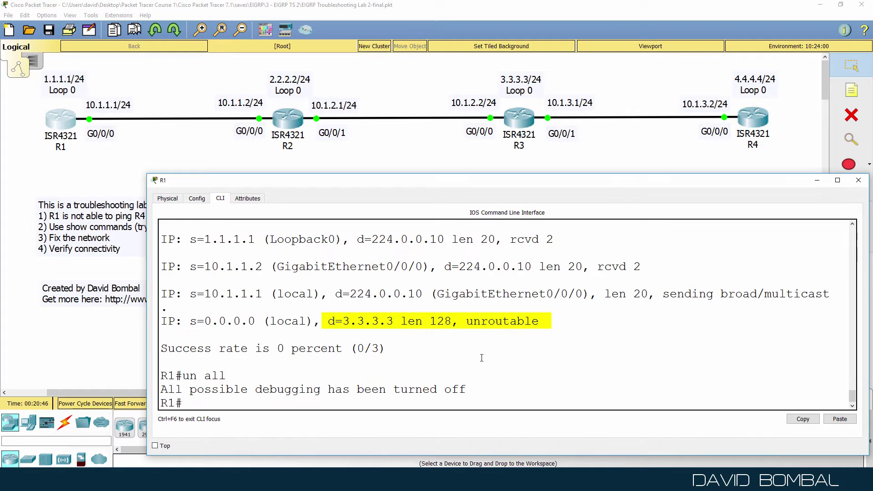
# - Redisplay R1's routing table and highlight the 'Gateway of last resort is not set' line
pyautogui.write('sh ip rout')
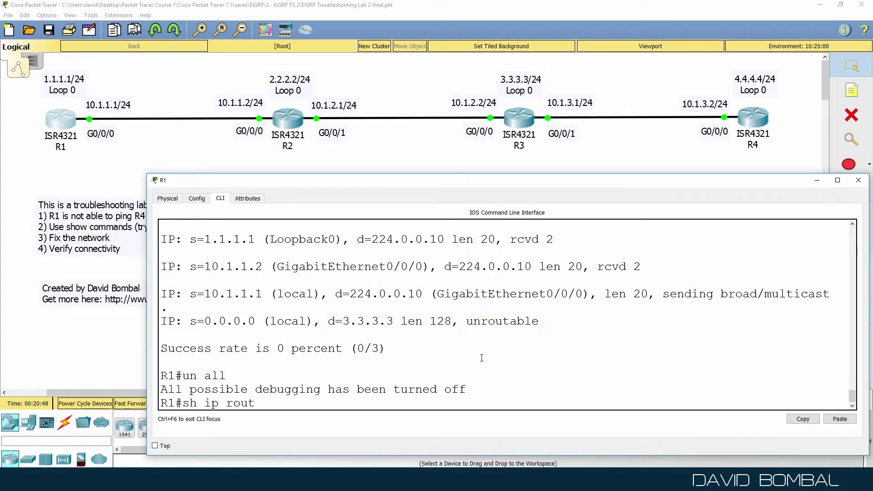
pyautogui.press('Return')
pyautogui.moveTo(294, 243); pyautogui.dragTo(390, 384)
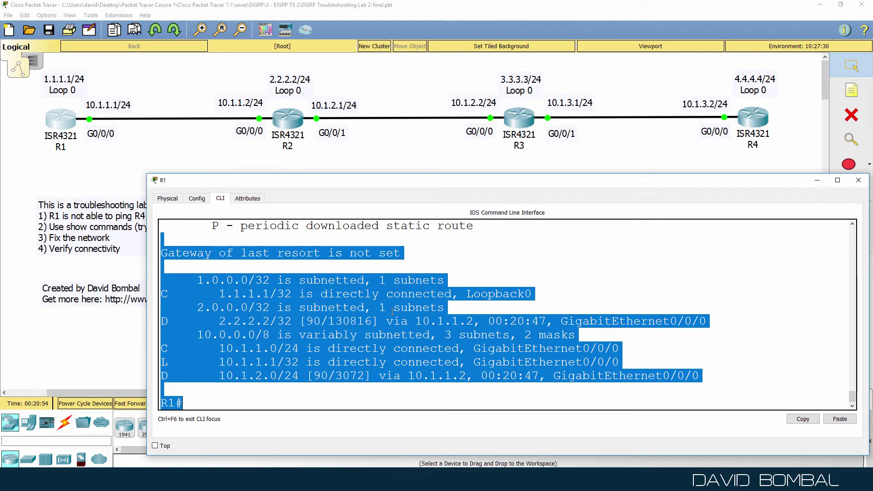
pyautogui.click(394, 353)
pyautogui.moveTo(401, 253); pyautogui.dragTo(154, 254)
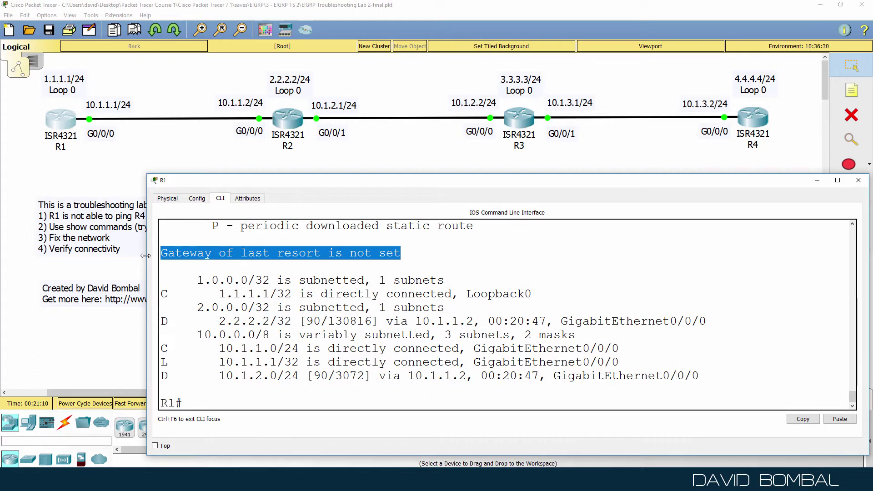
# - List R1's EIGRP neighbors with 'sh ip eigrp neighbors'
pyautogui.write('sh ip ei')
pyautogui.press('Tab')
pyautogui.write('ne')
pyautogui.press('Tab')
pyautogui.press('Return')
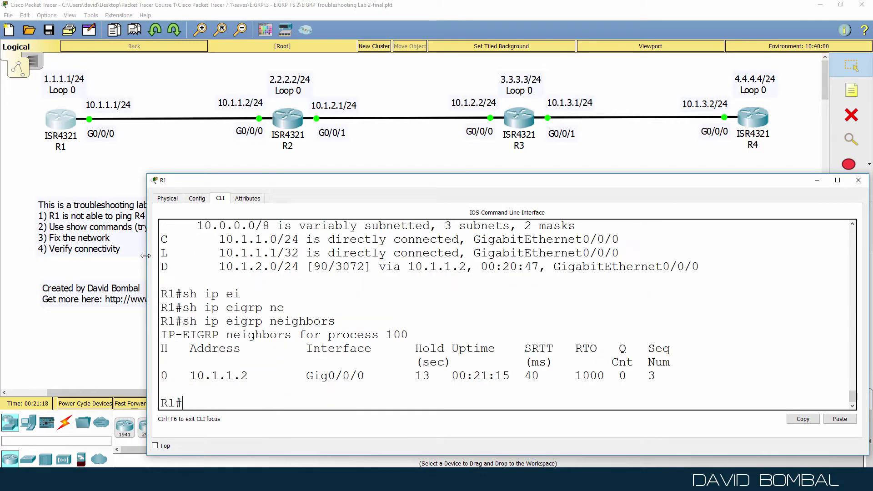
# - Ping 2.2.2.2, 10.1.2.1 and 10.1.2.2 from R1; 10.1.2.2 fails at 0 percent
pyautogui.write('ping 3.2.2.2')
pyautogui.press('Return')
pyautogui.write('ping 10.1.2.1')
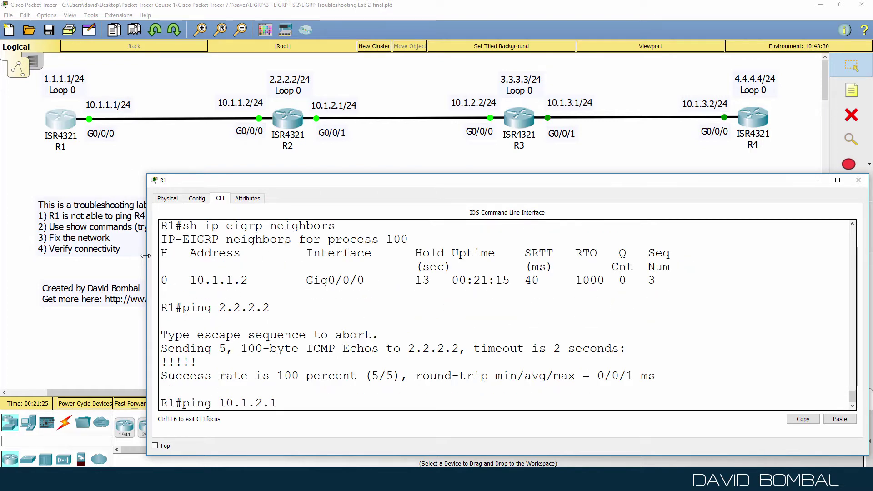
pyautogui.press('Return')
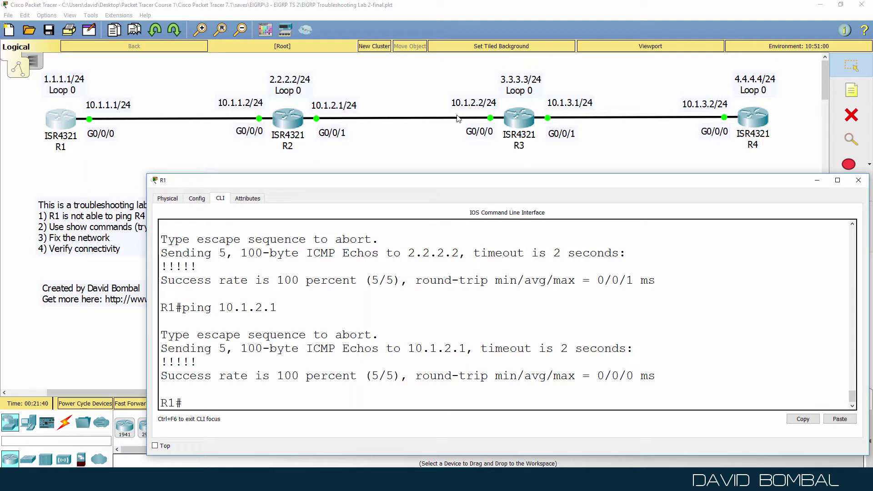
pyautogui.write('ping 10.1.2.2')
pyautogui.press('Return')
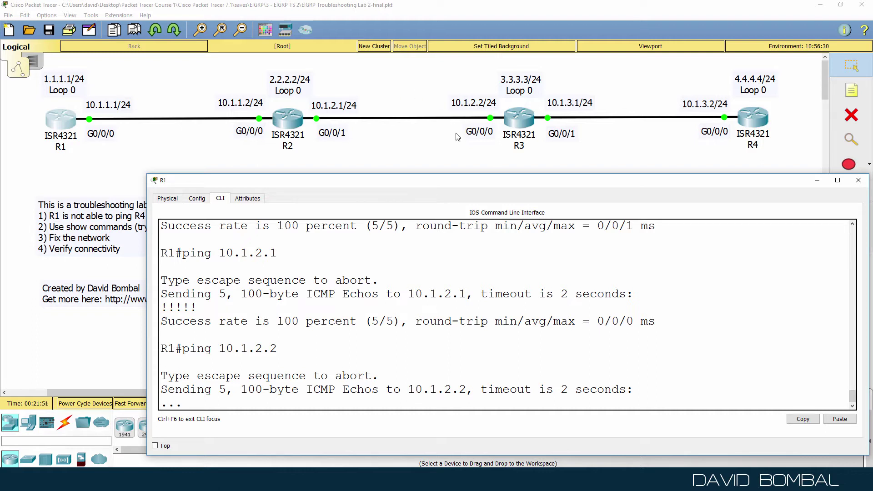
pyautogui.press('Return')
pyautogui.press('Return')
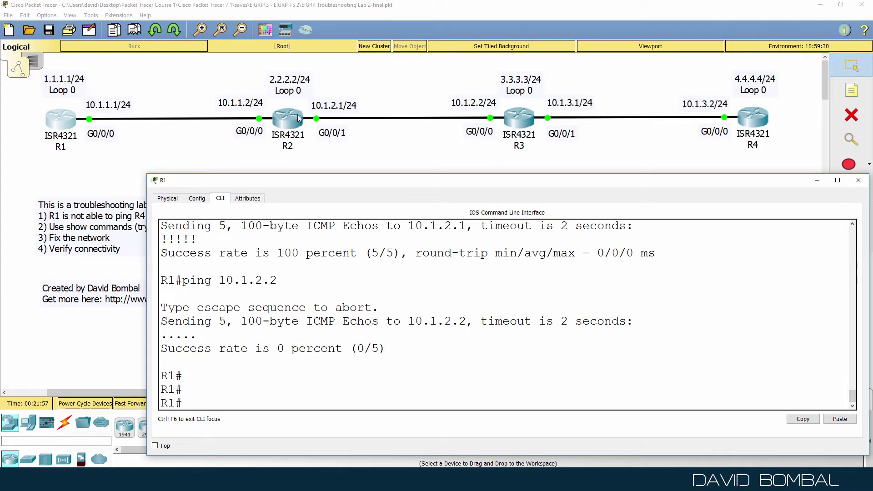
# - Open router R2's CLI and enter privileged mode
pyautogui.click(300, 118)
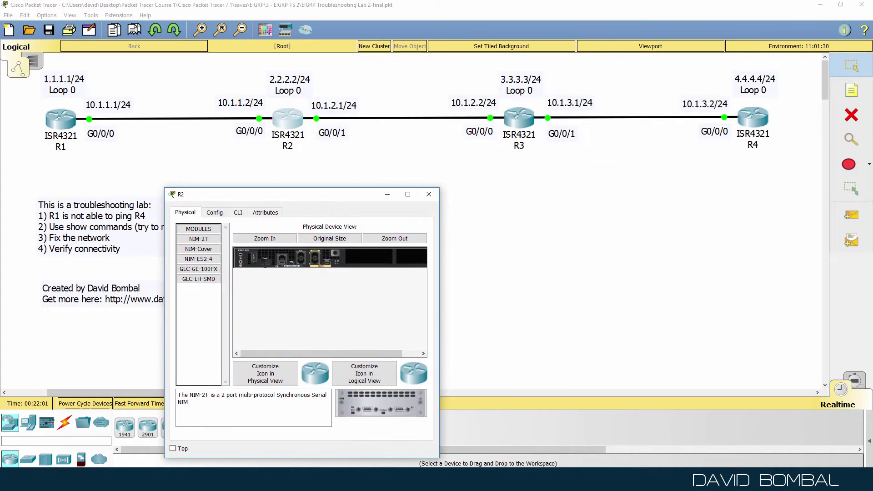
pyautogui.click(238, 214)
pyautogui.press('Return')
pyautogui.press('Return')
pyautogui.write('en')
pyautogui.press('Return')
# - List R2's EIGRP neighbors with 'sh ip eigrp neighbors'
pyautogui.write('sh ip ei')
pyautogui.press('Tab')
pyautogui.write('ne')
pyautogui.press('Tab')
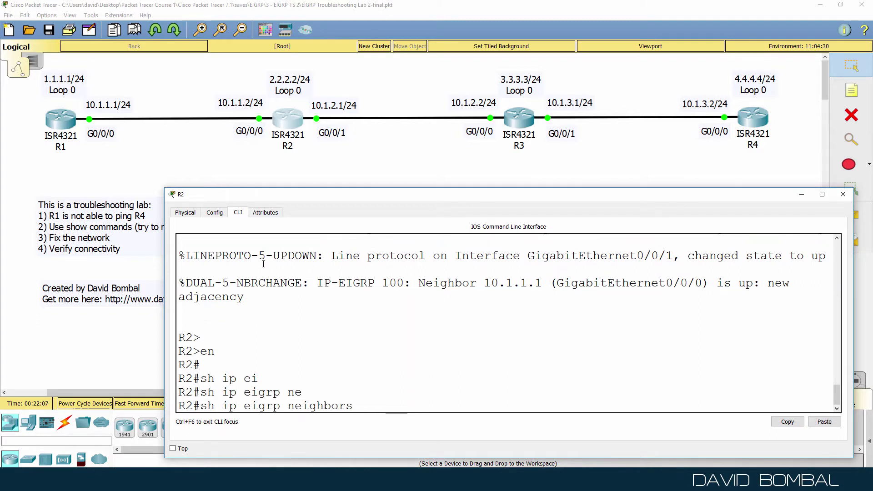
pyautogui.press('Return')
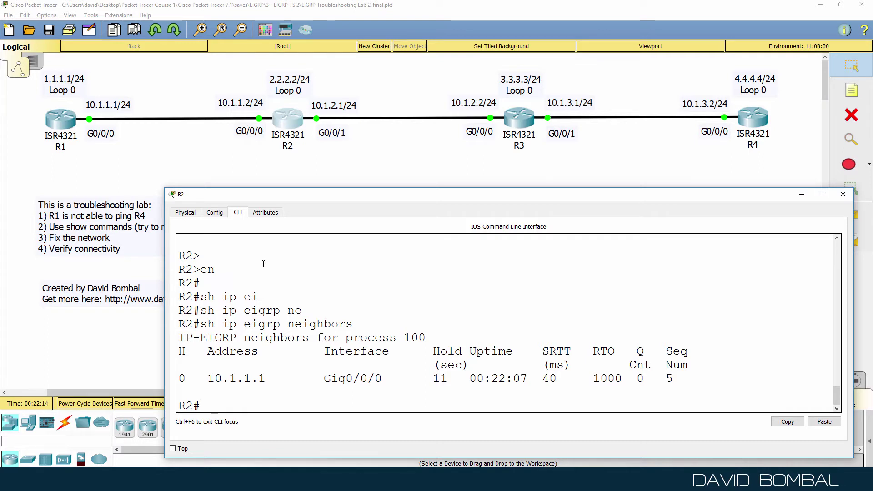
# - Show R2's EIGRP interfaces and highlight Gig0/0/0, Gig0/0/1 and Lo0 in the table
pyautogui.write('sh ip ei')
pyautogui.press('Tab')
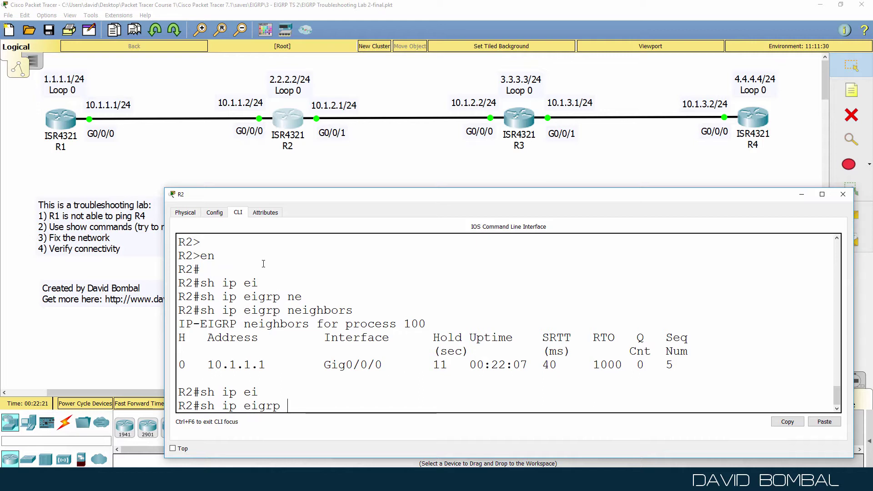
pyautogui.write('int')
pyautogui.press('Tab')
pyautogui.press('Return')
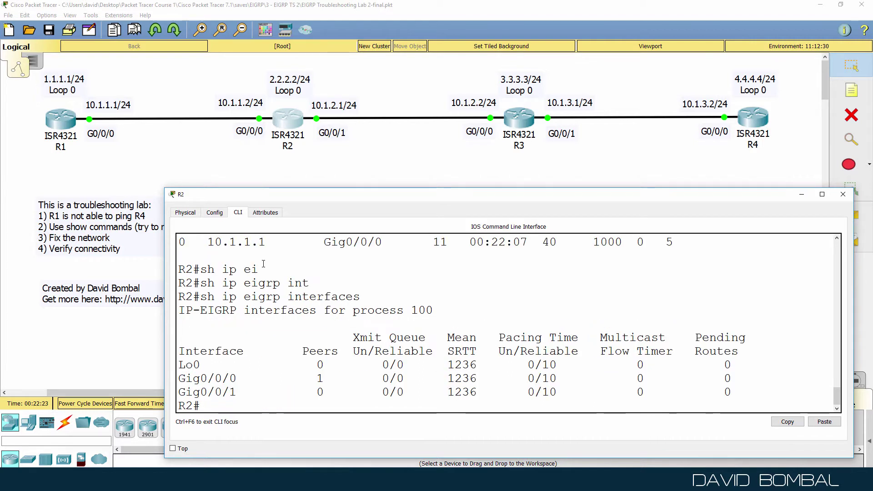
pyautogui.moveTo(243, 376); pyautogui.dragTo(177, 378)
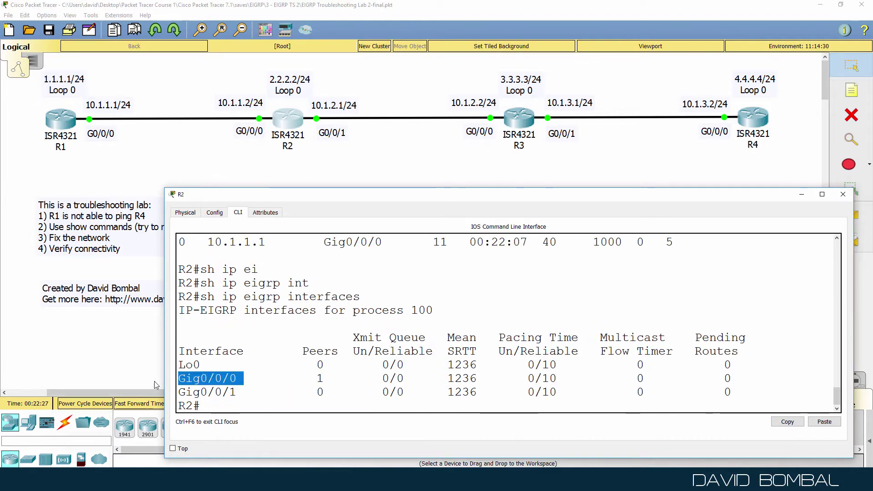
pyautogui.moveTo(248, 392); pyautogui.dragTo(178, 392)
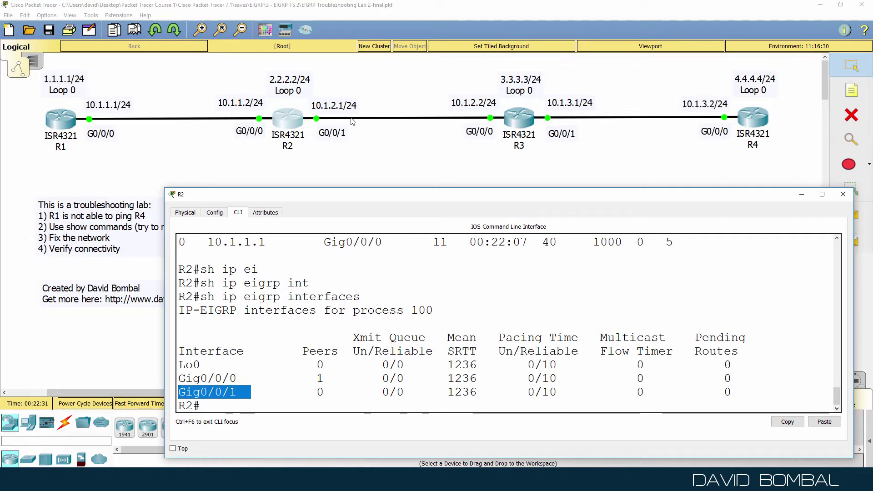
pyautogui.moveTo(216, 365); pyautogui.dragTo(178, 366)
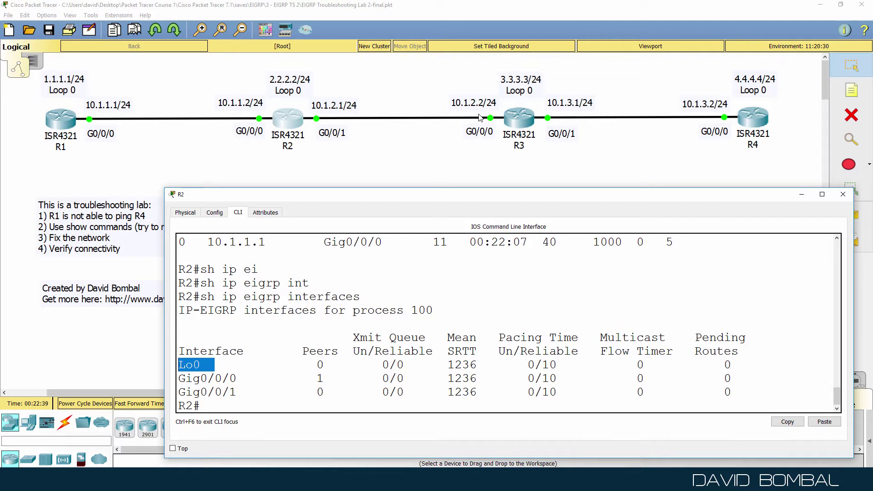
# - Enlarge R2's CLI window and run 'show ip protocols'
pyautogui.moveTo(434, 190); pyautogui.dragTo(279, 170)
pyautogui.write('sh ip or')
pyautogui.press('BackSpace')
pyautogui.press('BackSpace')
pyautogui.write('prot')
pyautogui.press('Tab')
pyautogui.press('Return')
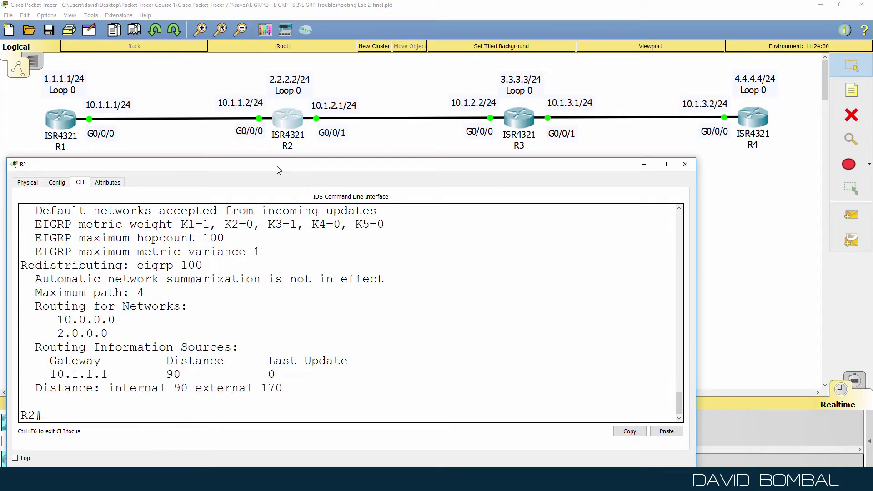
# - Highlight the EIGRP 100 header, networks 10.0.0.0 and 2.0.0.0, and routing source 10.1.1.1
pyautogui.scroll(3, 288, 267)
pyautogui.moveTo(278, 266); pyautogui.dragTo(3, 258)
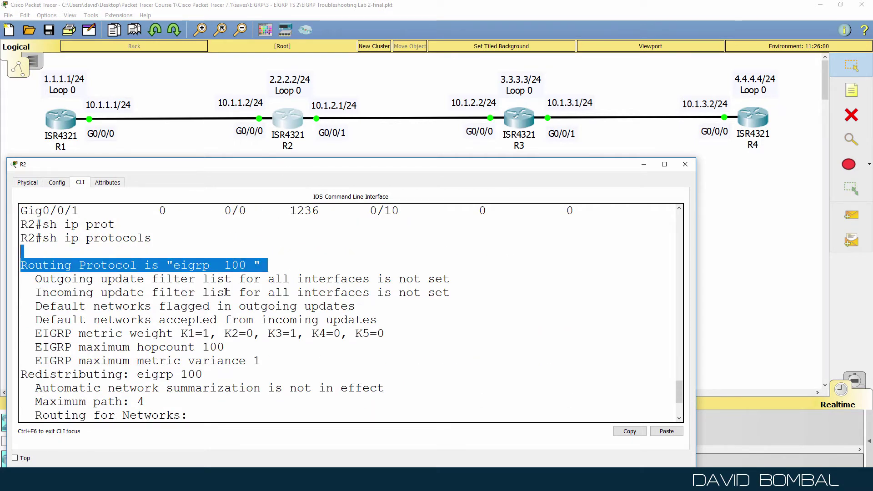
pyautogui.scroll(-3, 131, 335)
pyautogui.moveTo(147, 332); pyautogui.dragTo(2, 308)
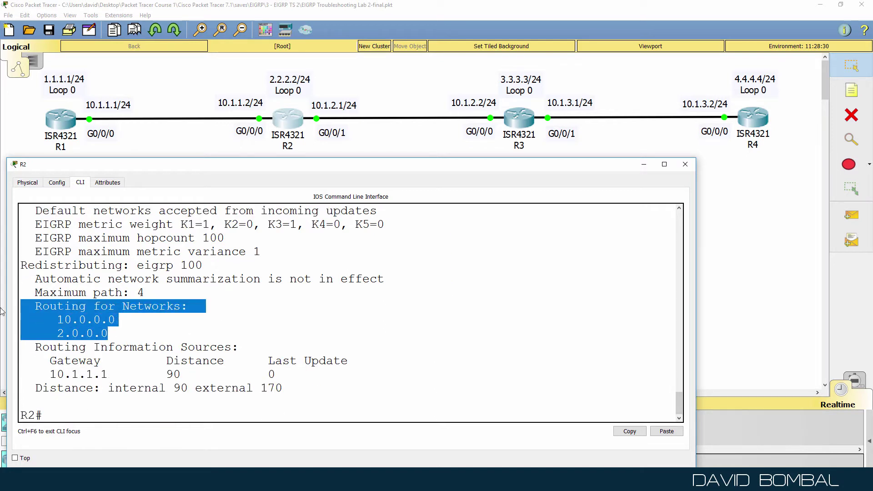
pyautogui.moveTo(121, 379); pyautogui.dragTo(35, 370)
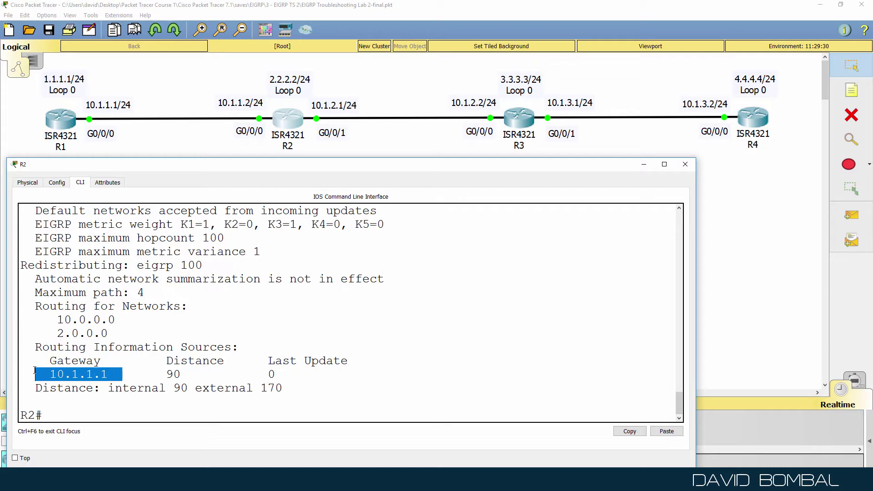
# - From R2, ping 10.1.2.2 at 100 percent, then list EIGRP neighbors, showing only 10.1.1.1
pyautogui.write('ping 10')
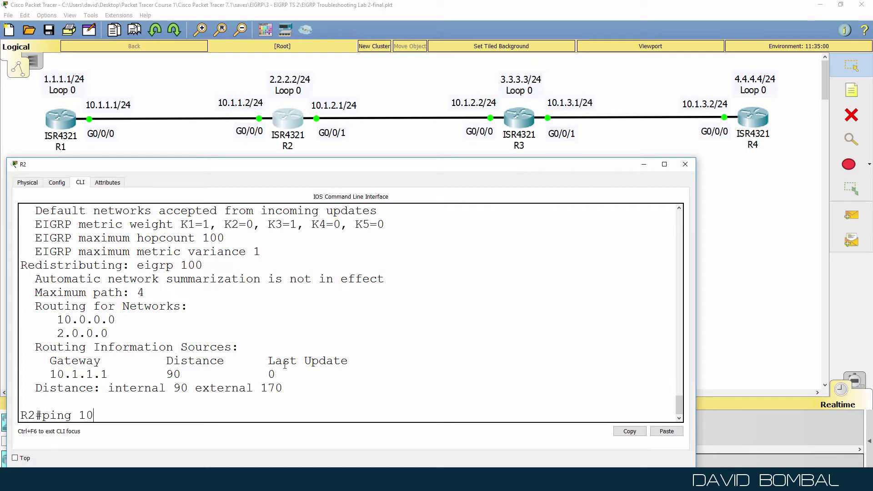
pyautogui.write('.1.2.2')
pyautogui.press('Return')
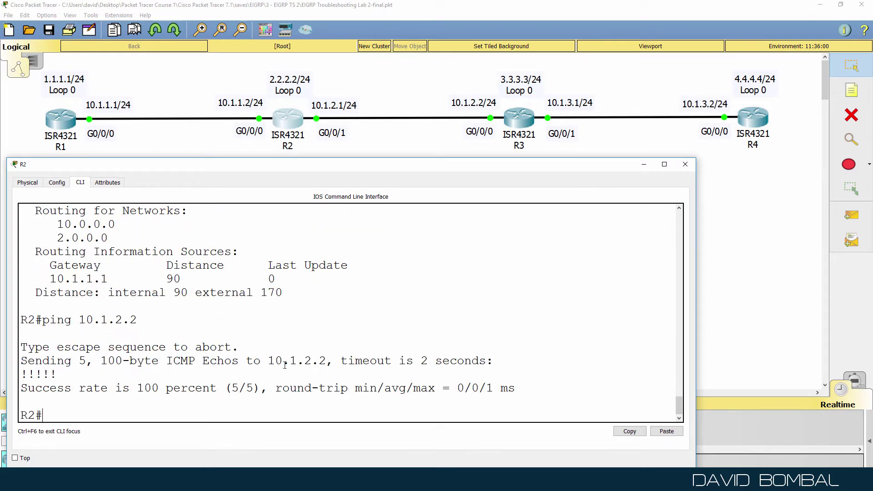
pyautogui.write('sh ip en')
pyautogui.press('BackSpace')
pyautogui.write('i')
pyautogui.press('Tab')
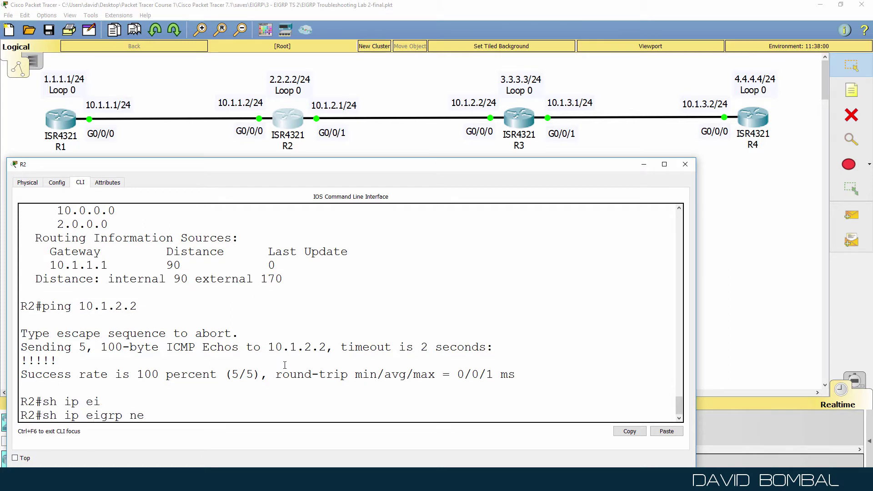
pyautogui.write('ne')
pyautogui.press('Tab')
pyautogui.press('Return')
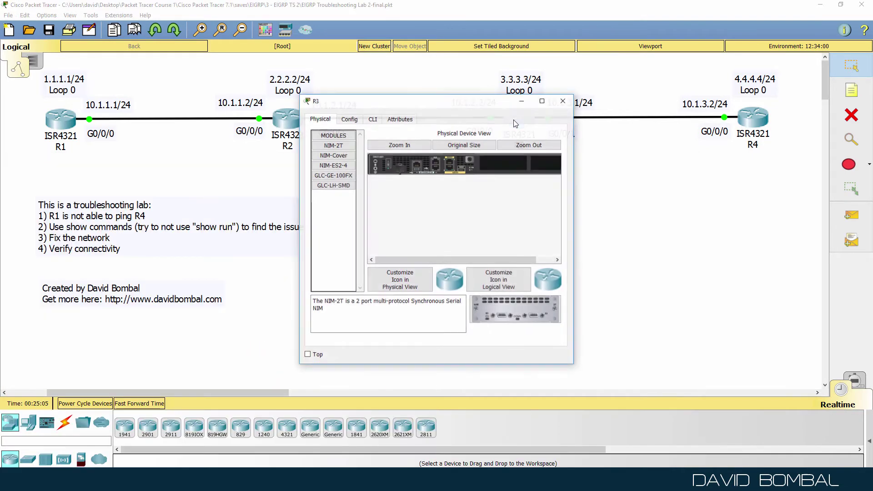
# - Open R3's CLI, then move and widen its window
pyautogui.click(373, 119)
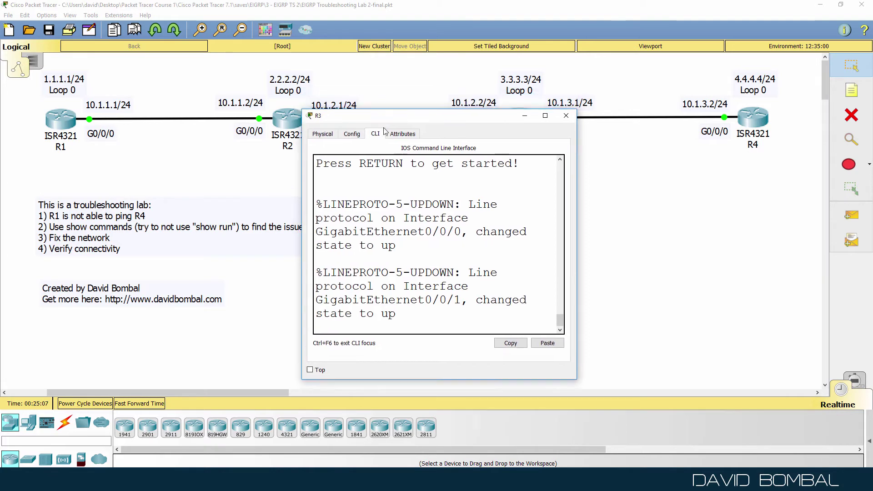
pyautogui.moveTo(384, 104); pyautogui.dragTo(355, 202)
pyautogui.moveTo(545, 221); pyautogui.dragTo(861, 220)
# - Enter privileged mode on R3 and list EIGRP neighbors, showing process 1 with none
pyautogui.press('Return')
pyautogui.press('Return')
pyautogui.write('en')
pyautogui.press('Return')
pyautogui.write('sh ip ei')
pyautogui.press('Tab')
pyautogui.write('ne')
pyautogui.press('Tab')
pyautogui.press('Return')
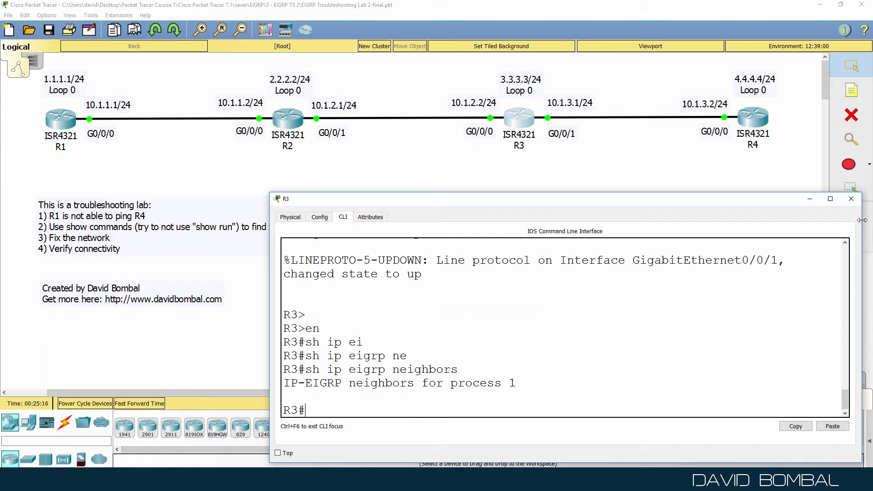
# - Reposition and enlarge R3's window, then bring R2's console to the front
pyautogui.moveTo(544, 202); pyautogui.dragTo(549, 177)
pyautogui.moveTo(274, 168); pyautogui.dragTo(223, 152)
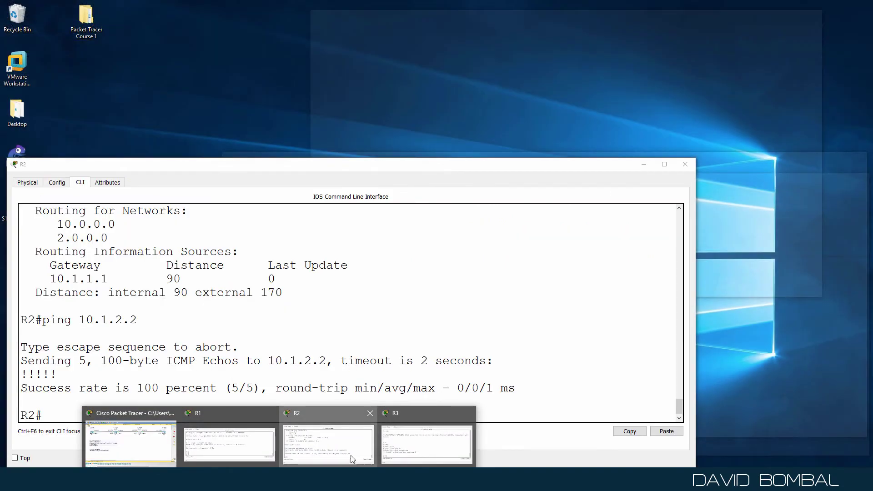
pyautogui.click(352, 459)
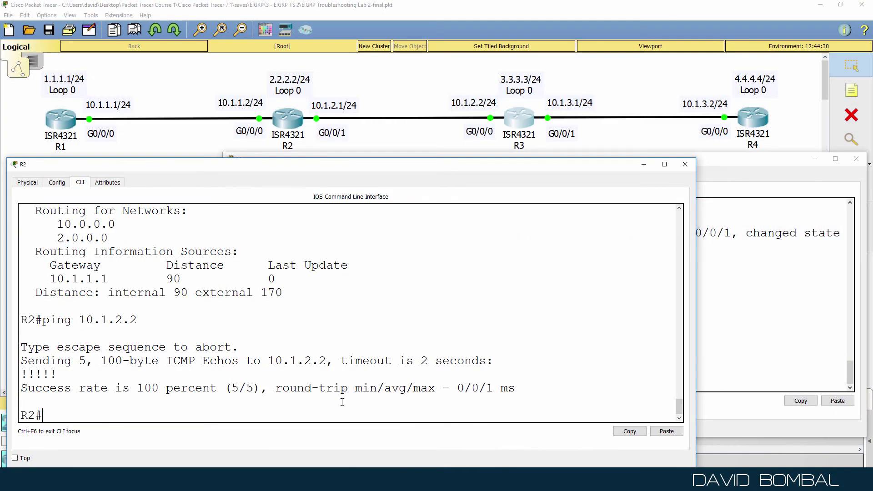
# - List R2's EIGRP neighbors again
pyautogui.write('sh')
pyautogui.write('eigrp n')
pyautogui.press('Tab')
pyautogui.press('Return')
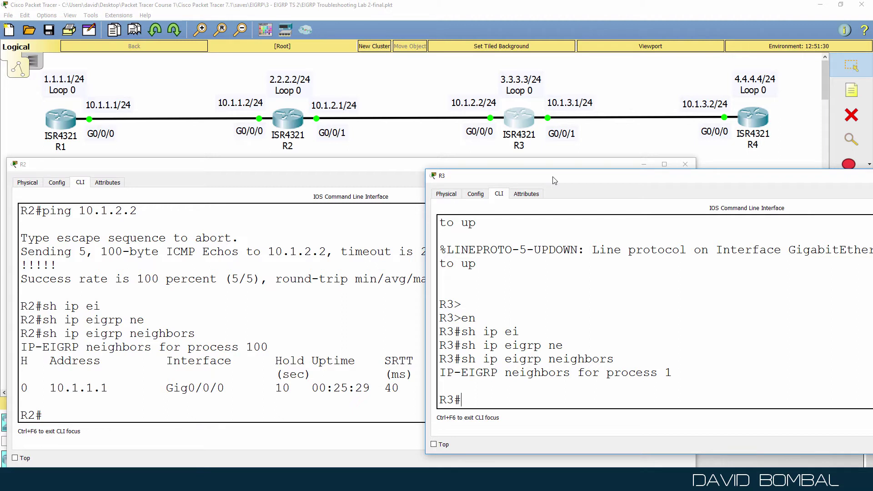
# - Show R3's routing protocols, revealing EIGRP 1 for 10.0.0.0 and 3.0.0.0 with no sources
pyautogui.write('show ip prot')
pyautogui.press('Tab')
pyautogui.press('Return')
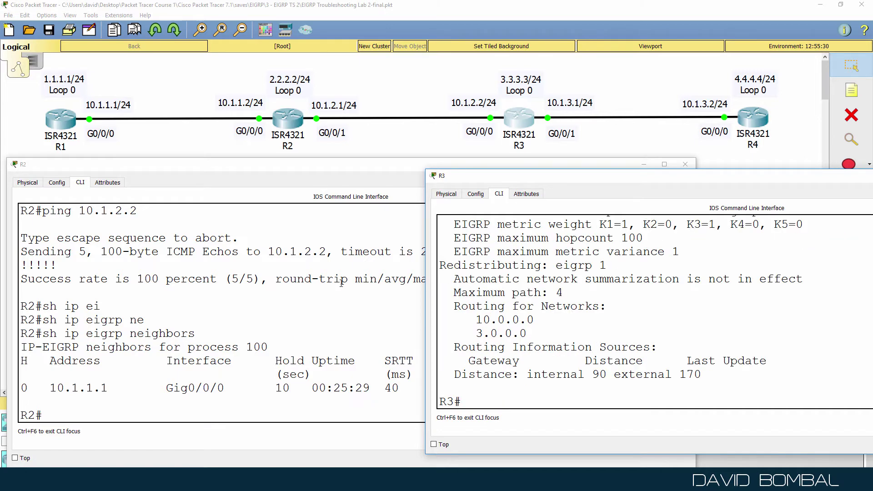
# - Show R2's EIGRP 100 protocol details and arrange R2's and R3's windows side by side
pyautogui.click(341, 283)
pyautogui.write('sh oow ip pro')
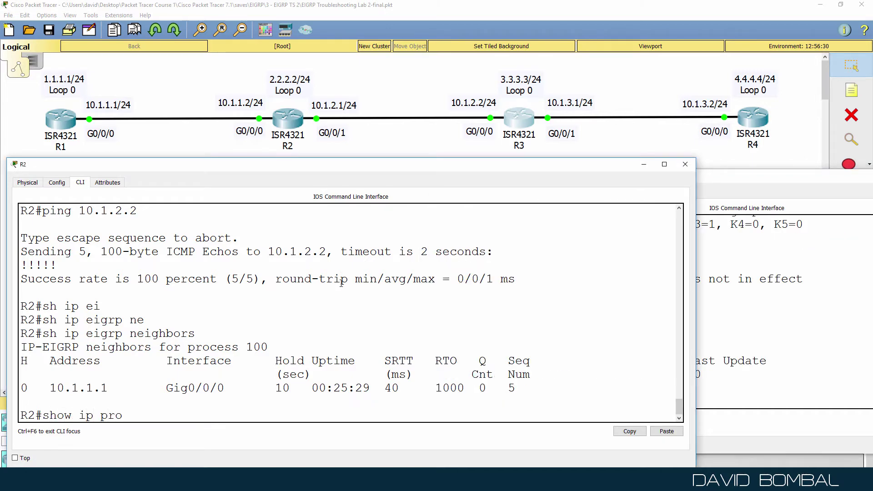
pyautogui.press('Return')
pyautogui.moveTo(212, 162); pyautogui.dragTo(204, 49)
pyautogui.click(736, 177)
# - Compare the protocol headers: R2 runs EIGRP 100, while R3 runs EIGRP 1
pyautogui.moveTo(720, 169); pyautogui.dragTo(692, 40)
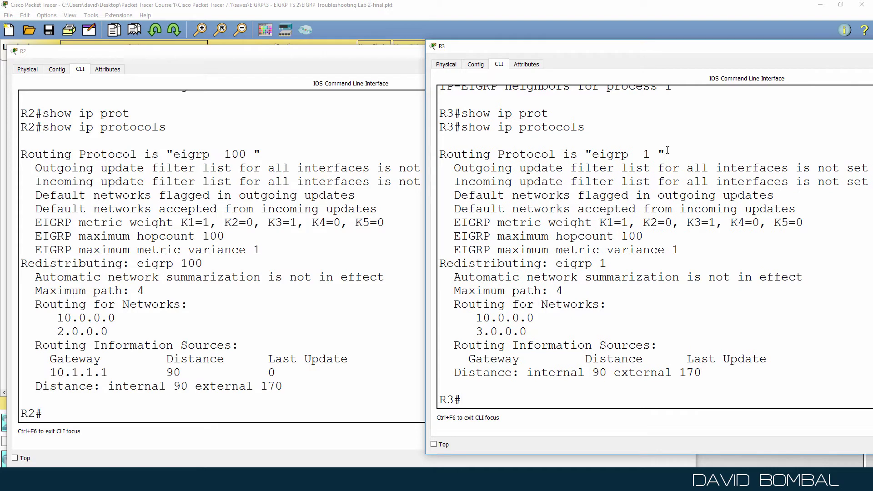
pyautogui.moveTo(670, 154); pyautogui.dragTo(445, 155)
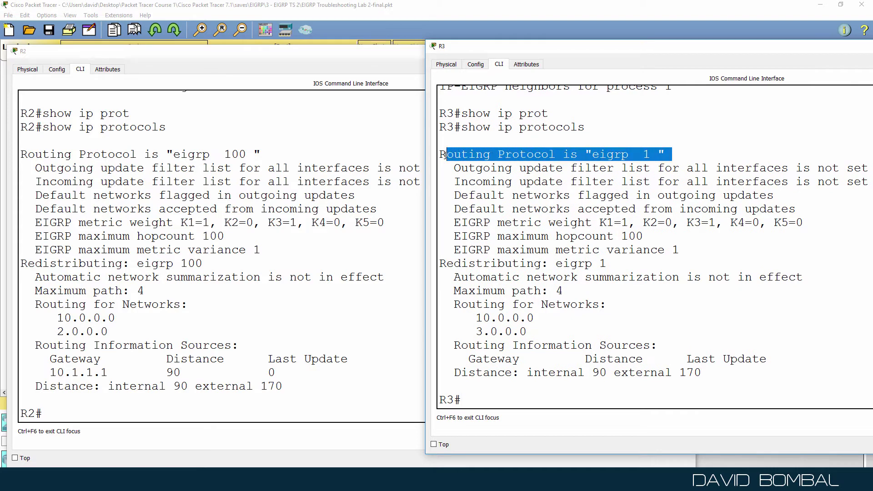
pyautogui.moveTo(277, 152); pyautogui.dragTo(10, 148)
pyautogui.click(702, 142)
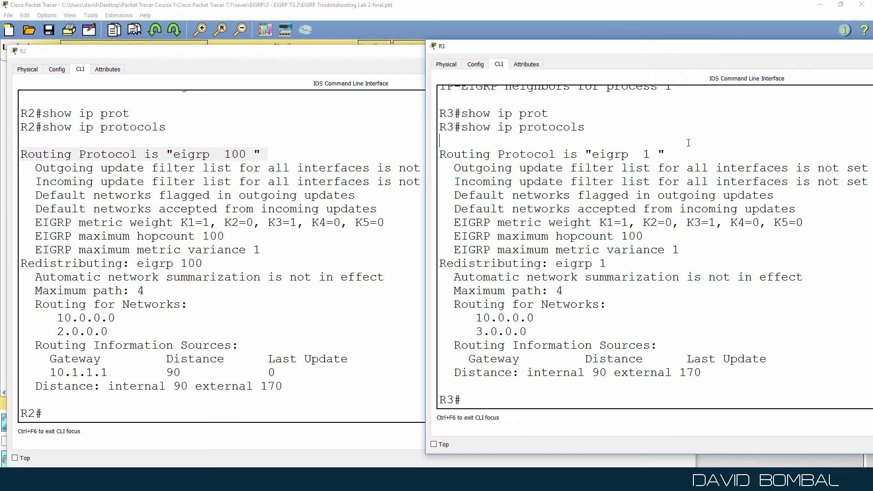
pyautogui.moveTo(688, 148); pyautogui.dragTo(429, 159)
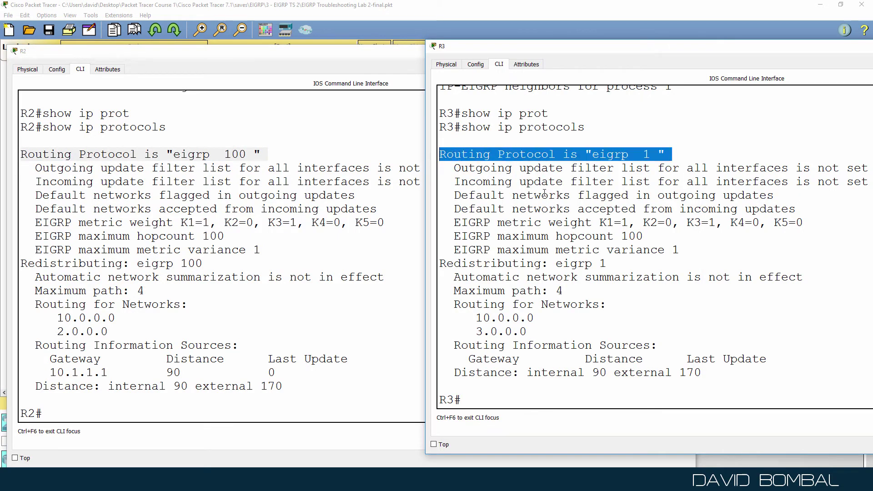
# - Compare the neighbor output for R2's process 100 with R3's process 1
pyautogui.scroll(2, 545, 193)
pyautogui.moveTo(691, 143); pyautogui.dragTo(422, 132)
pyautogui.scroll(3, 272, 223)
pyautogui.moveTo(270, 153); pyautogui.dragTo(2, 145)
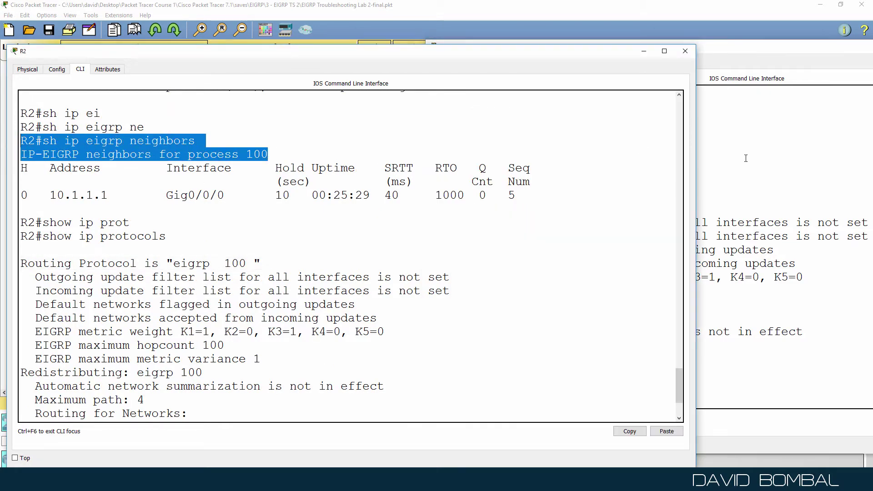
pyautogui.click(746, 158)
pyautogui.moveTo(678, 145); pyautogui.dragTo(417, 116)
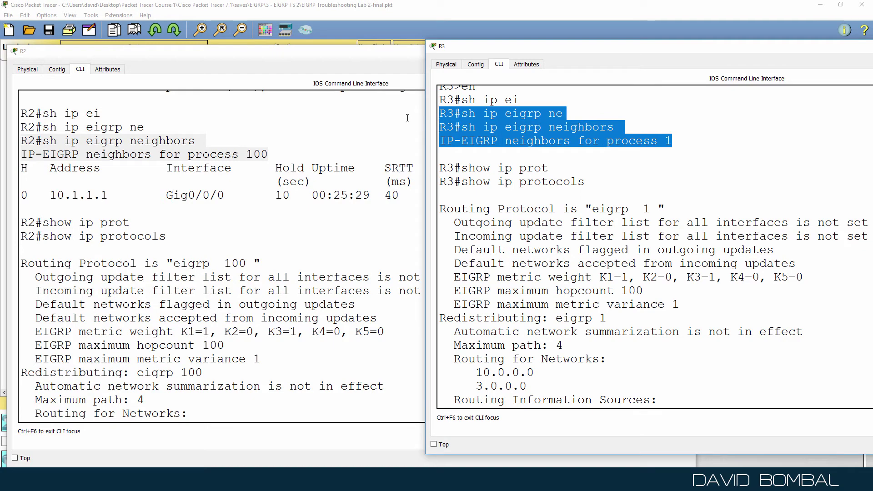
pyautogui.scroll(-2, 527, 258)
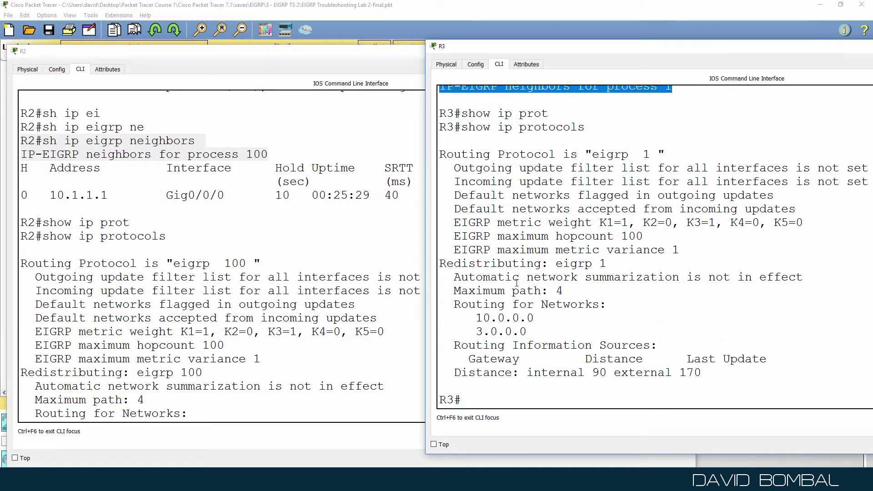
pyautogui.click(303, 263)
pyautogui.scroll(-3, 303, 263)
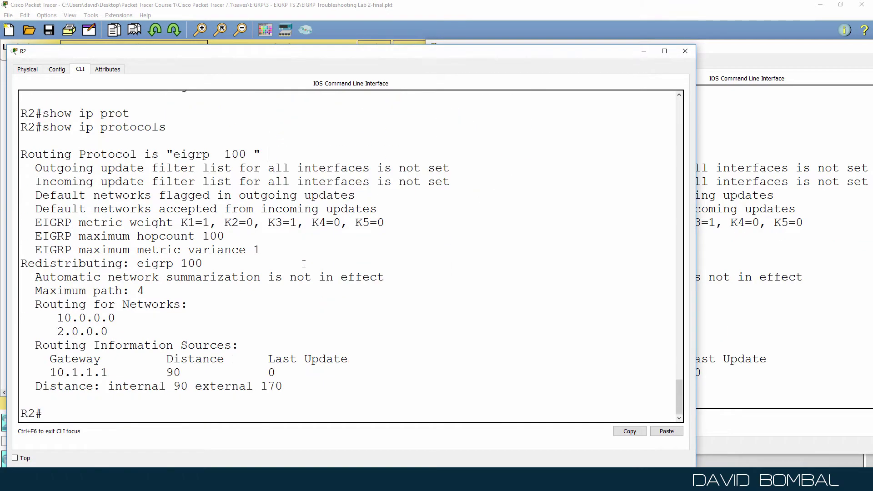
# - Shorten the R3 and R2 consoles so the R1–R4 topology shows again
pyautogui.click(770, 207)
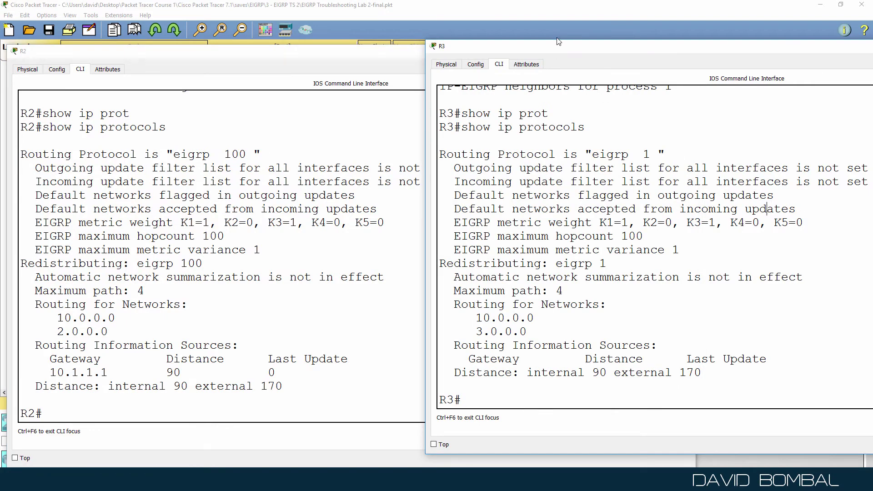
pyautogui.moveTo(557, 41); pyautogui.dragTo(567, 171)
pyautogui.moveTo(500, 47); pyautogui.dragTo(482, 171)
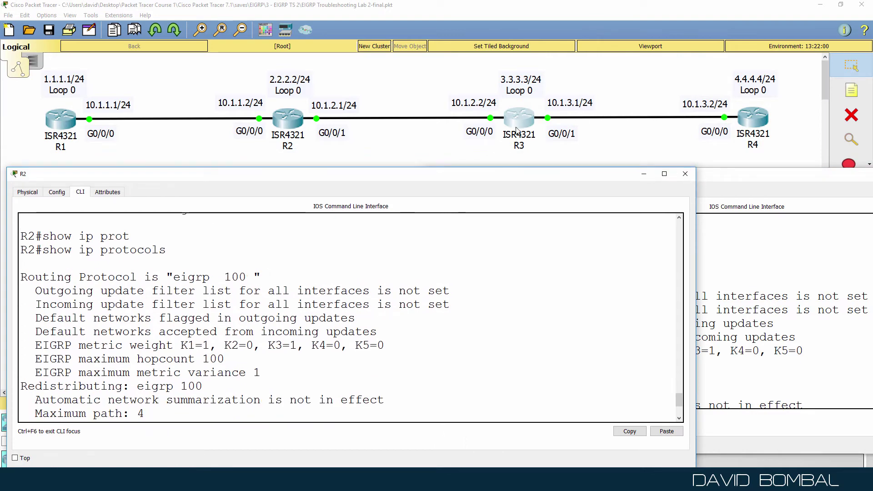
# - Run sh ip eigrp neighbors on R3, then bring up and widen R4's console
pyautogui.moveTo(722, 179); pyautogui.dragTo(585, 162)
pyautogui.press('Return')
pyautogui.write('sh ip eigrp neighbors')
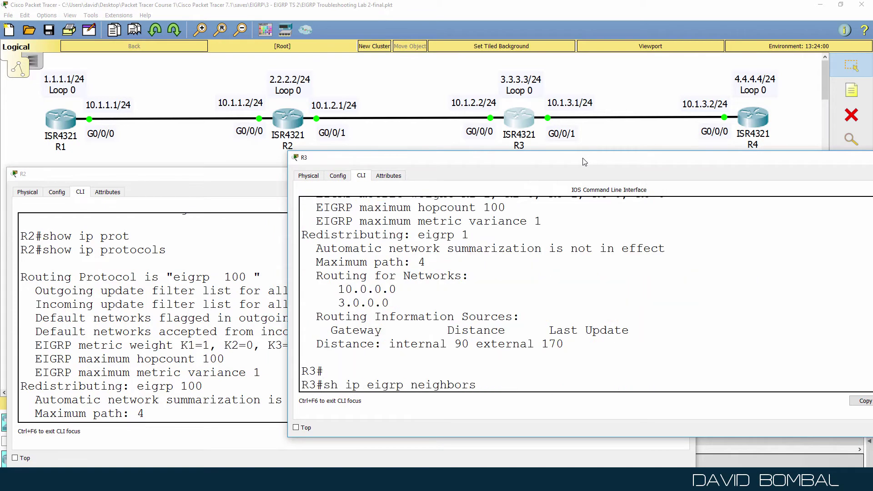
pyautogui.press('Return')
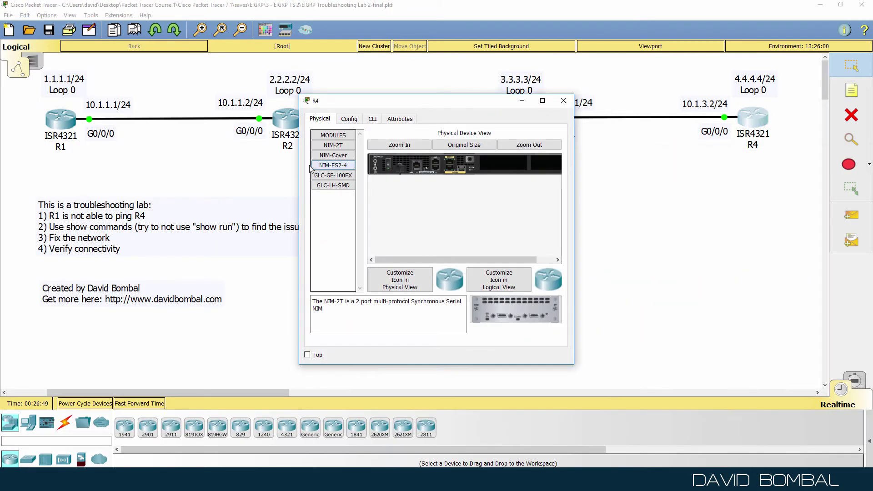
pyautogui.click(373, 119)
pyautogui.moveTo(574, 185); pyautogui.dragTo(823, 184)
# - Run en and show ip protocols on R4, confirming its EIGRP process 100
pyautogui.press('Return')
pyautogui.press('Return')
pyautogui.write('en')
pyautogui.press('Return')
pyautogui.write('sh')
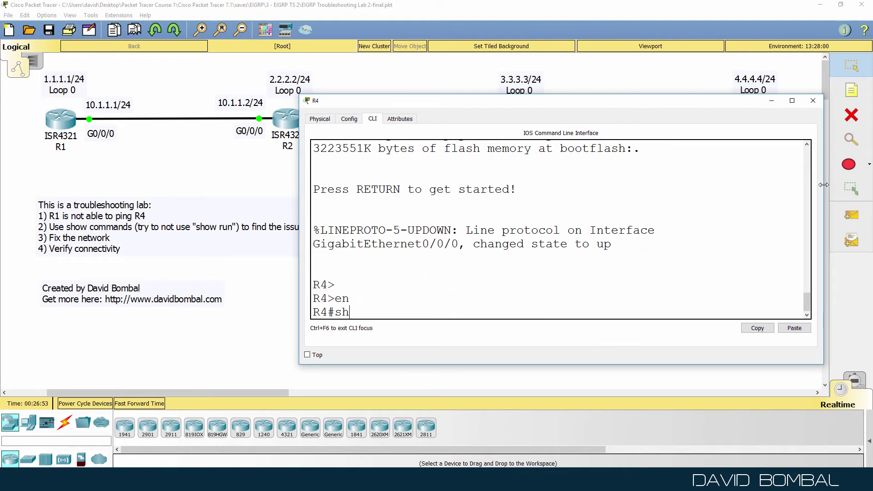
pyautogui.write('ow ip protocols')
pyautogui.press('Return')
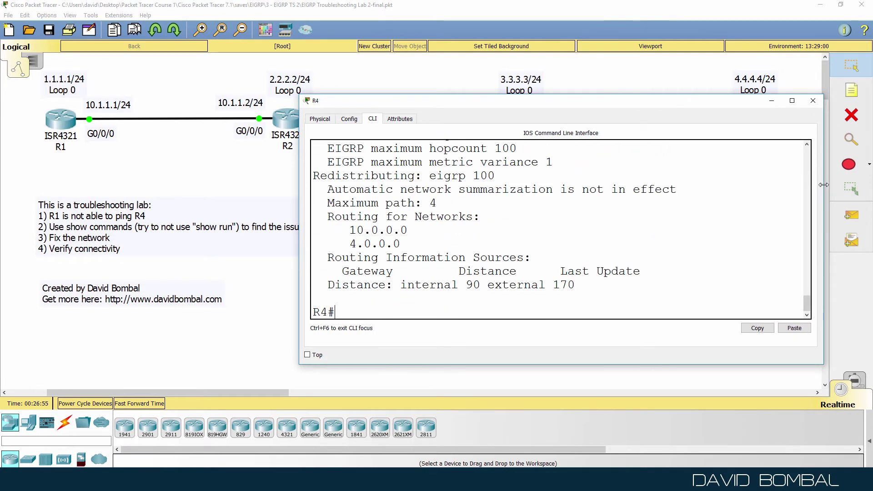
pyautogui.scroll(4, 788, 225)
pyautogui.scroll(1, 781, 230)
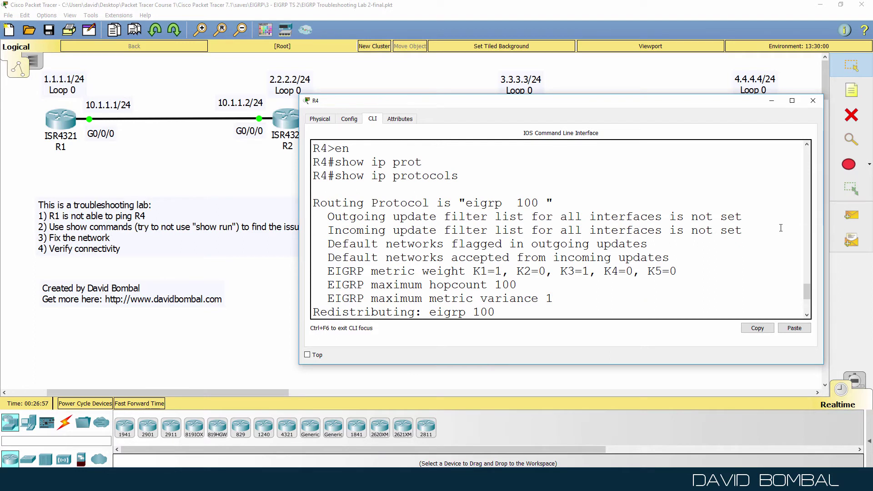
pyautogui.moveTo(597, 204); pyautogui.dragTo(313, 176)
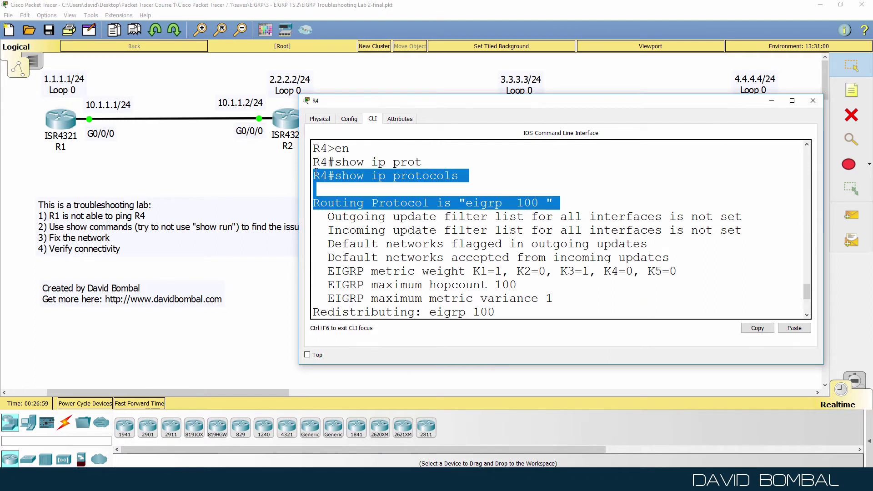
pyautogui.moveTo(489, 105); pyautogui.dragTo(522, 197)
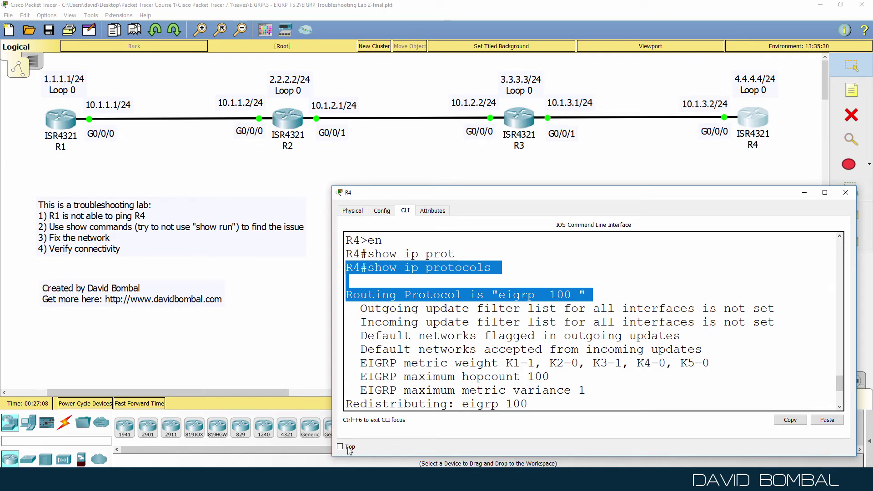
# - Rerun the EIGRP neighbors check and the routing protocols display on R3
pyautogui.moveTo(280, 479)
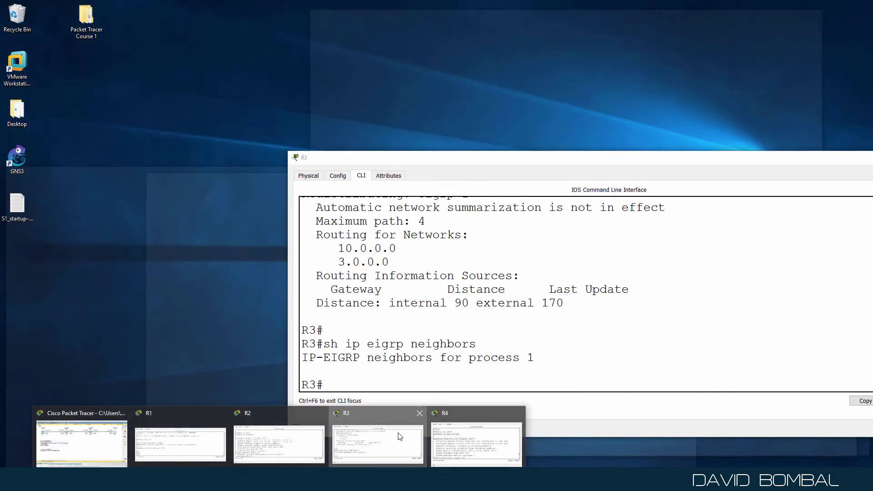
pyautogui.click(400, 436)
pyautogui.press('Up')
pyautogui.press('Return')
pyautogui.write('sh r')
pyautogui.write(' ip prot')
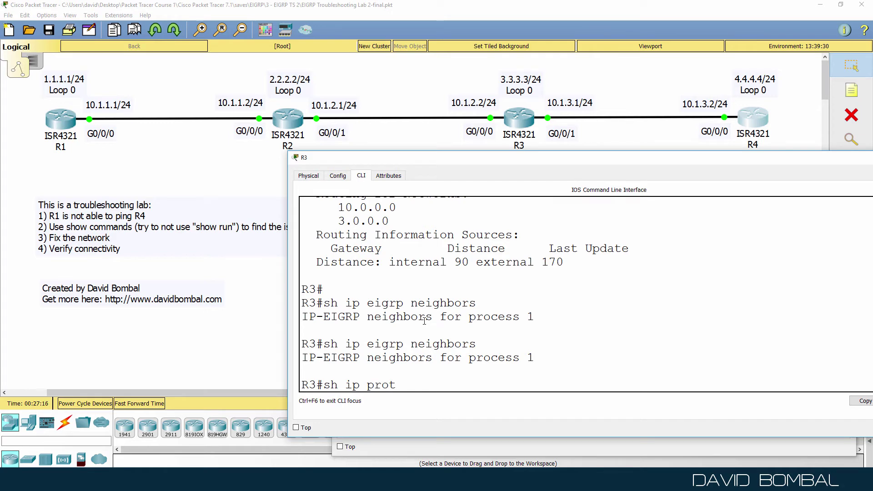
pyautogui.press('Return')
pyautogui.scroll(3, 424, 320)
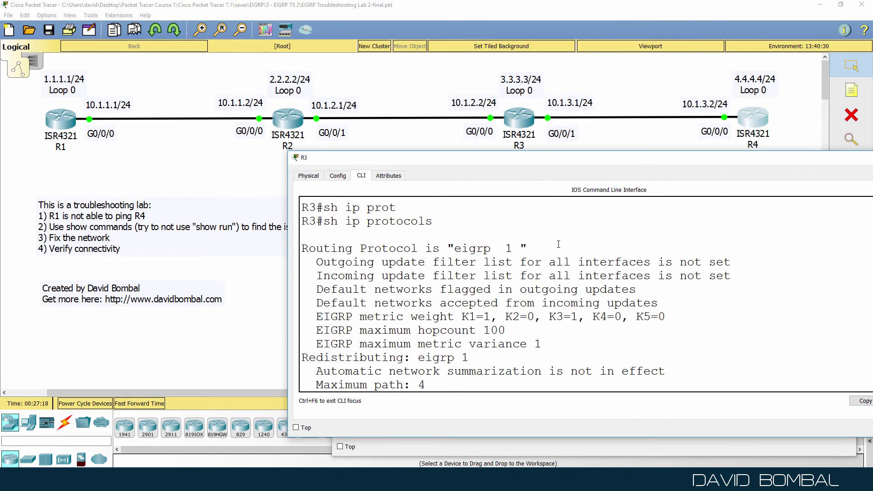
pyautogui.moveTo(534, 248); pyautogui.dragTo(312, 236)
# - Display R3's running configuration and locate the router eigrp 1 block
pyautogui.press('Return')
pyautogui.write('sh run | sec eigrp')
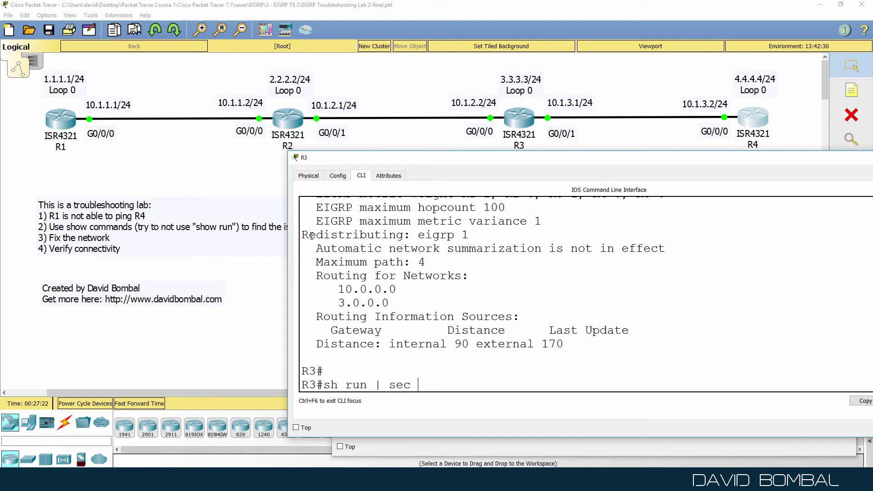
pyautogui.press('Return')
pyautogui.press('Up')
pyautogui.press('BackSpace')
pyautogui.press('BackSpace')
pyautogui.press('BackSpace')
pyautogui.press('BackSpace')
pyautogui.press('BackSpace')
pyautogui.press('BackSpace')
pyautogui.press('BackSpace')
pyautogui.press('BackSpace')
pyautogui.press('BackSpace')
pyautogui.press('BackSpace')
pyautogui.press('BackSpace')
pyautogui.press('Return')
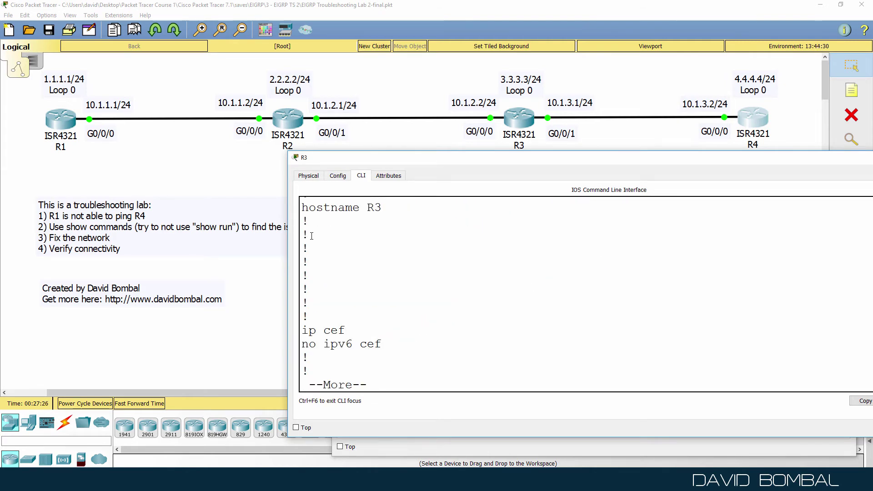
pyautogui.press('space')
pyautogui.press('space')
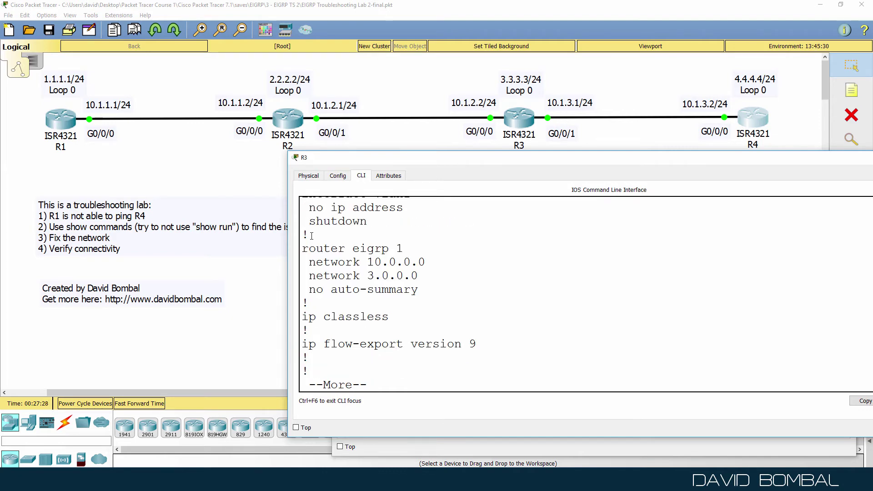
pyautogui.moveTo(419, 291); pyautogui.dragTo(292, 255)
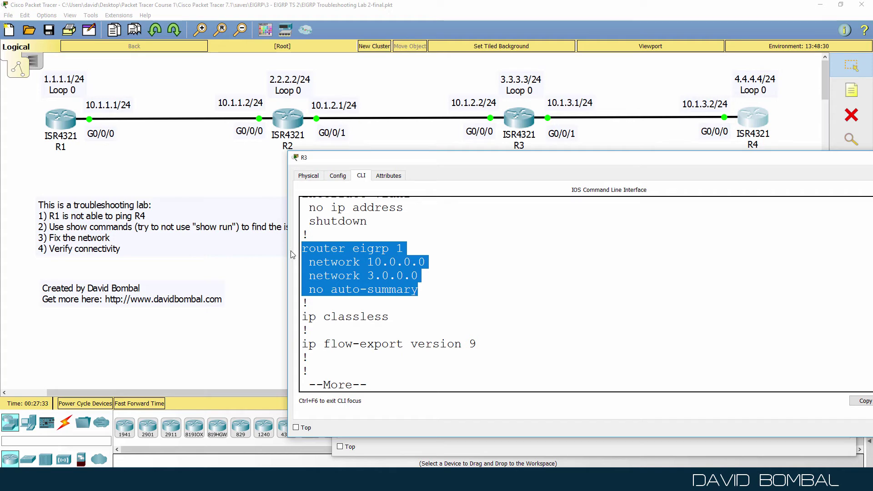
# - Leave the listing and enter global configuration mode with conf t
pyautogui.hotkey('ctrl', 'c')
pyautogui.write('conf t')
pyautogui.press('Return')
# - Remove router eigrp 1 and start router eigrp 100 on R3
pyautogui.write('no router eigrp 1')
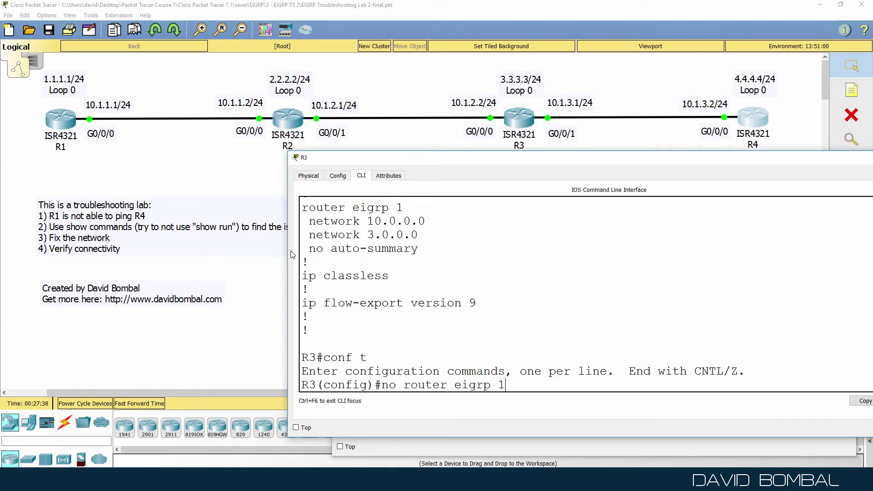
pyautogui.press('Return')
pyautogui.write('router eigrp 100')
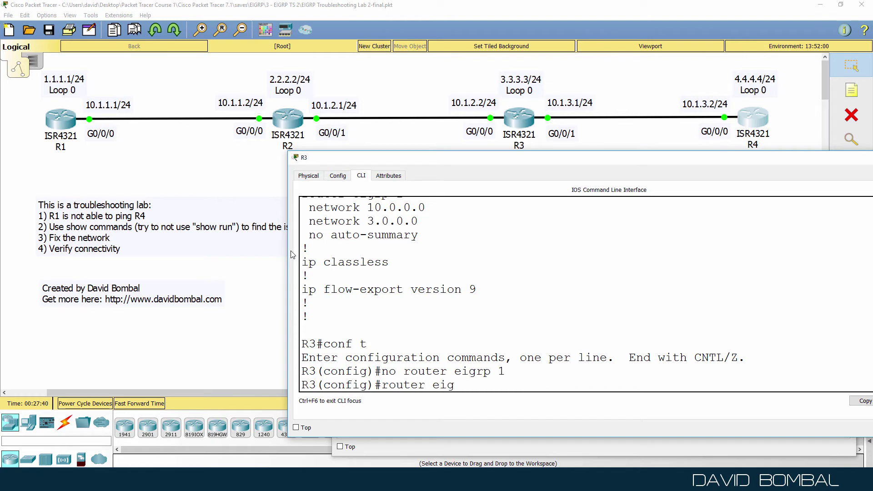
pyautogui.press('Return')
# - Advertise networks 10.0.0.0 and 3.0.0.0 in EIGRP 100
pyautogui.write('net')
pyautogui.press('Tab')
pyautogui.write('10.0.0.0')
pyautogui.press('Return')
pyautogui.write('net')
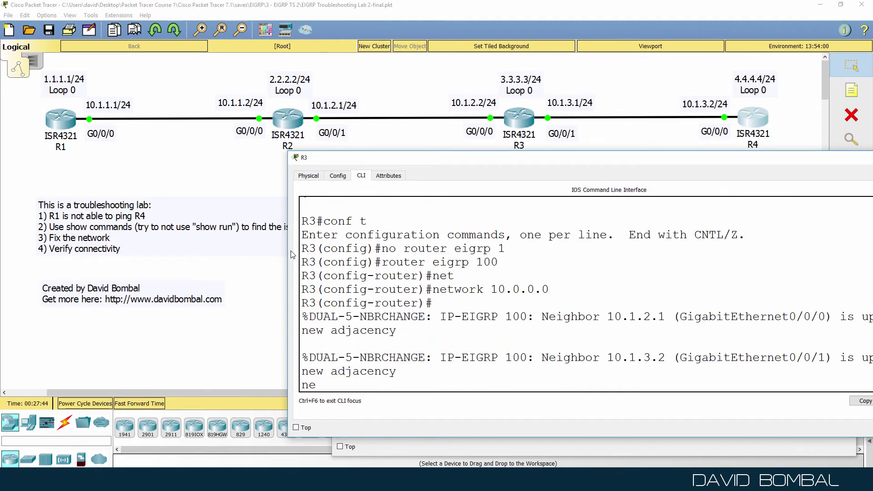
pyautogui.press('Tab')
pyautogui.write('3.0.0.0')
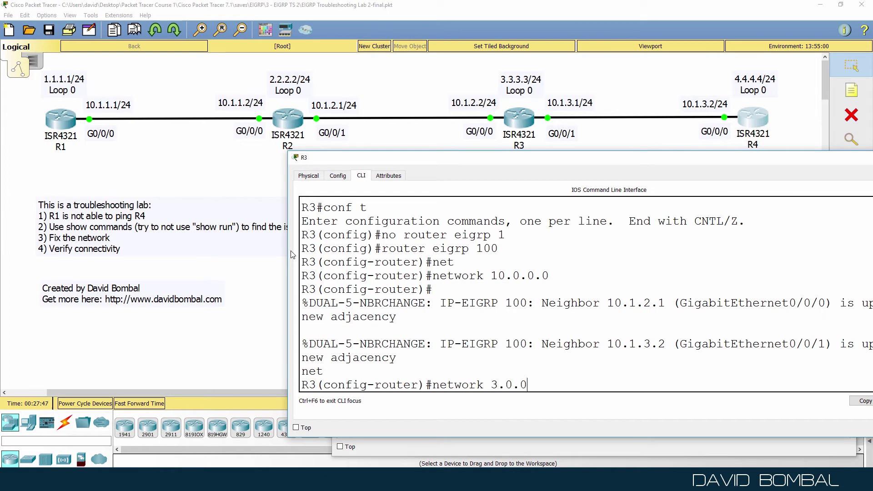
pyautogui.press('Return')
# - Disable automatic summarization with no auto-summary
pyautogui.write('no auo')
pyautogui.press('Tab')
pyautogui.press('BackSpace')
pyautogui.write('t')
pyautogui.press('Tab')
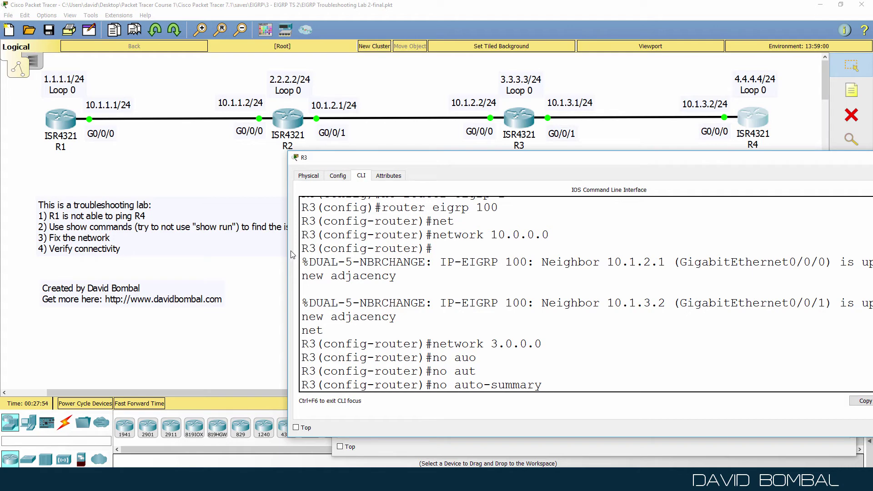
pyautogui.press('Return')
# - Exit configuration mode and show R3's EIGRP neighbors 10.1.2.1 and 10.1.3.2
pyautogui.press('Return')
pyautogui.press('Return')
pyautogui.write('end')
pyautogui.press('Return')
pyautogui.press('Return')
pyautogui.write('sh ')
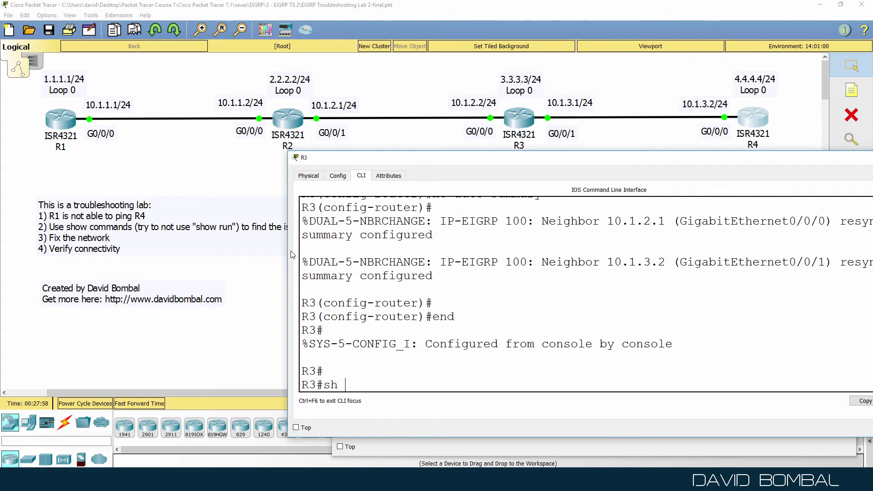
pyautogui.write('ip ei')
pyautogui.press('Tab')
pyautogui.write('ne')
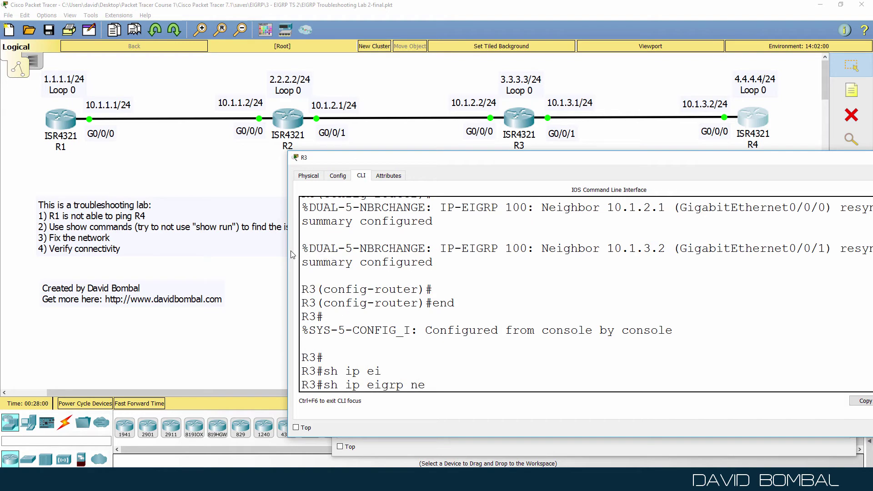
pyautogui.press('Tab')
pyautogui.press('Return')
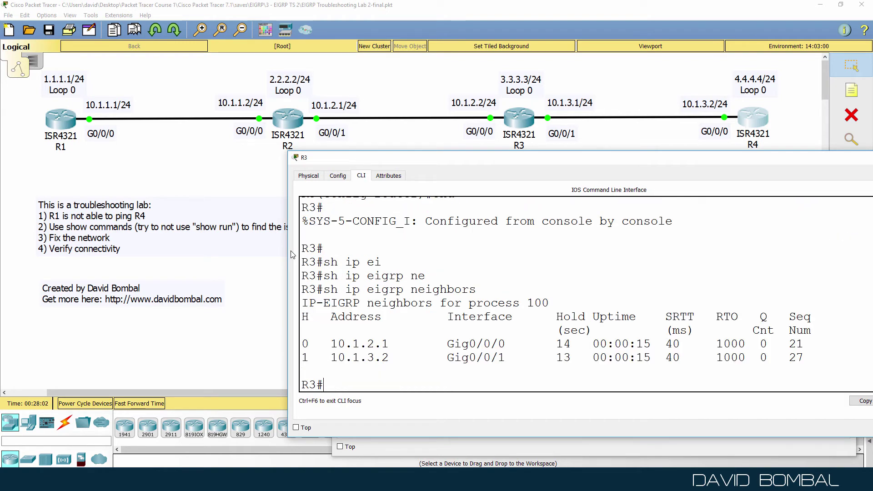
# - Rerun sh ip eigrp neighbors on R2, listing 10.1.1.1 and 10.1.2.2
pyautogui.moveTo(451, 156); pyautogui.dragTo(450, 185)
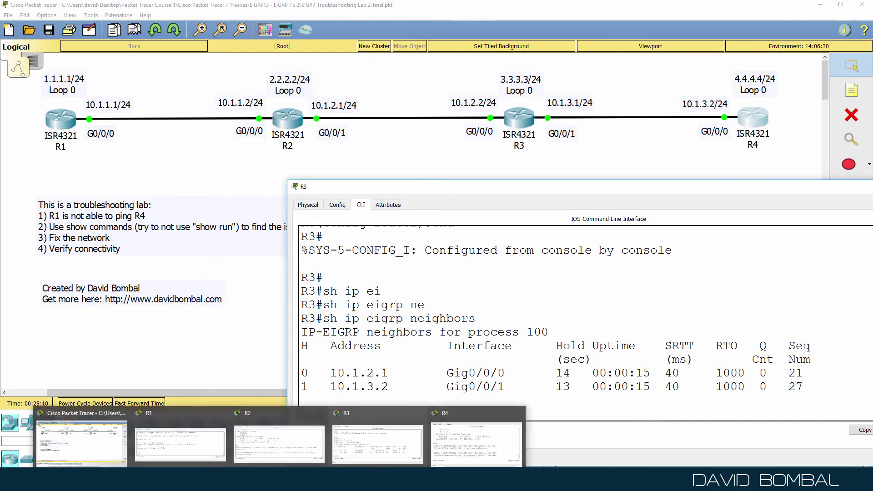
pyautogui.click(277, 457)
pyautogui.press('Return')
pyautogui.press('Return')
pyautogui.press('Up')
pyautogui.press('Up')
pyautogui.press('Return')
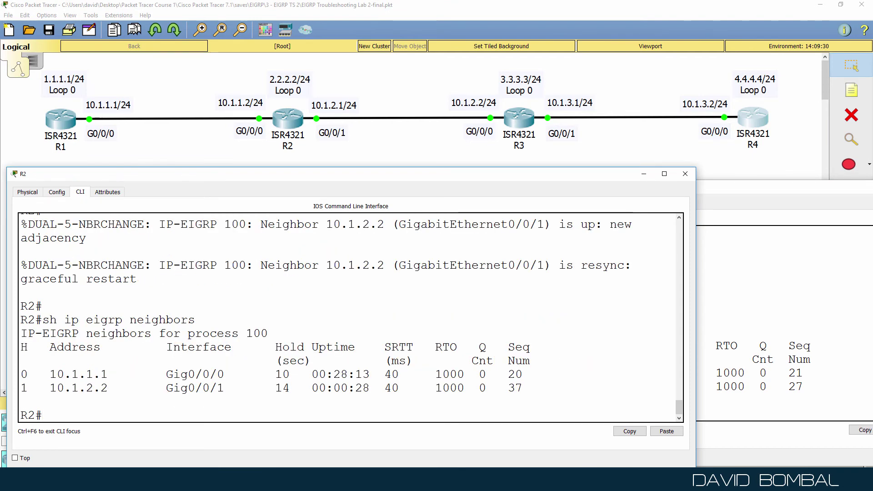
pyautogui.click(168, 448)
# - Show R1's routing table and locate the 4.4.4.4 and 10.1.3.0/24 routes
pyautogui.press('Return')
pyautogui.write('sh ip route')
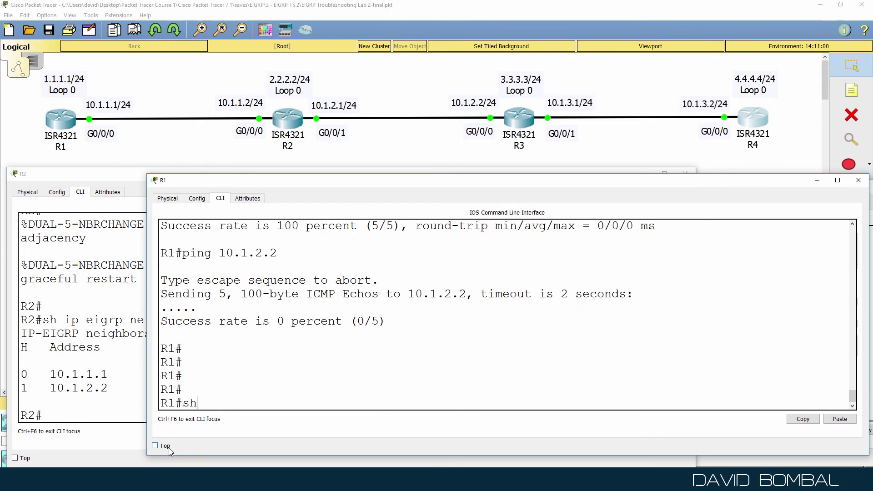
pyautogui.press('Return')
pyautogui.press('space')
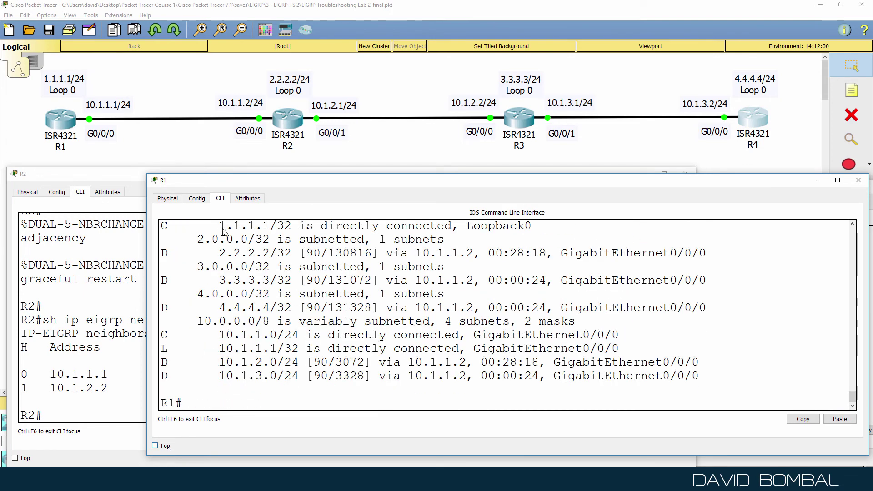
pyautogui.moveTo(276, 181); pyautogui.dragTo(153, 171)
pyautogui.moveTo(585, 348); pyautogui.dragTo(38, 322)
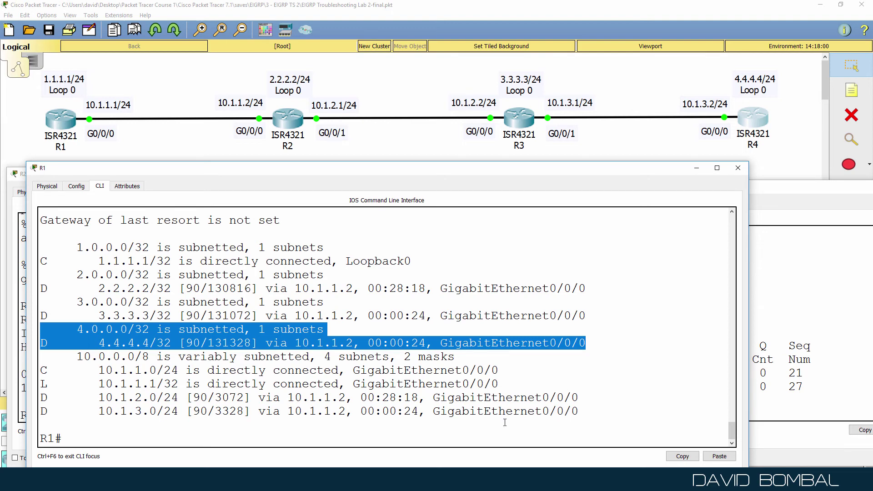
pyautogui.moveTo(584, 397); pyautogui.dragTo(587, 406)
# - Ping 10.1.3.2 and R4's loopback 4.4.4.4 from R1
pyautogui.write('pi')
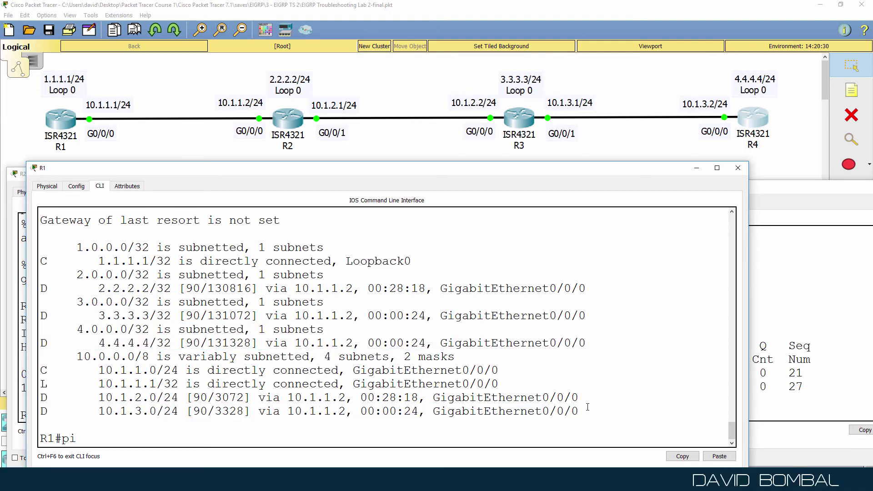
pyautogui.write('ng 10.1.3.2')
pyautogui.press('Return')
pyautogui.write('ping 4.4')
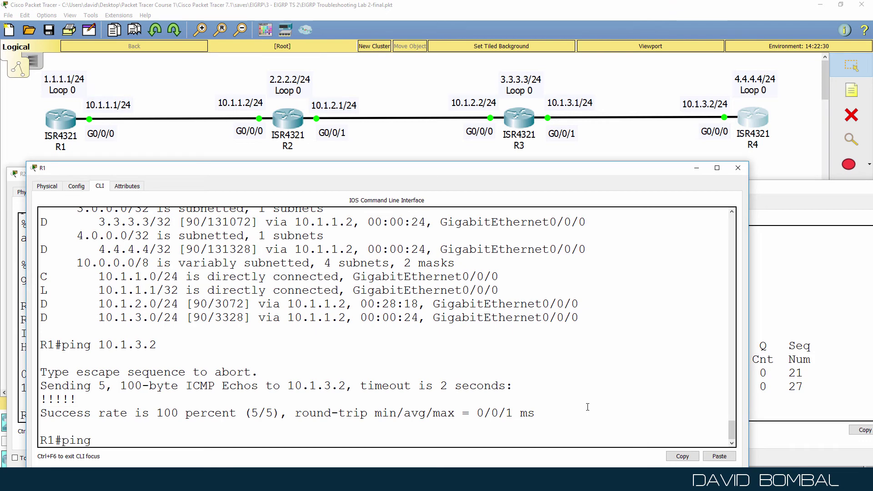
pyautogui.press('BackSpace')
pyautogui.write('.4.44')
pyautogui.press('Return')
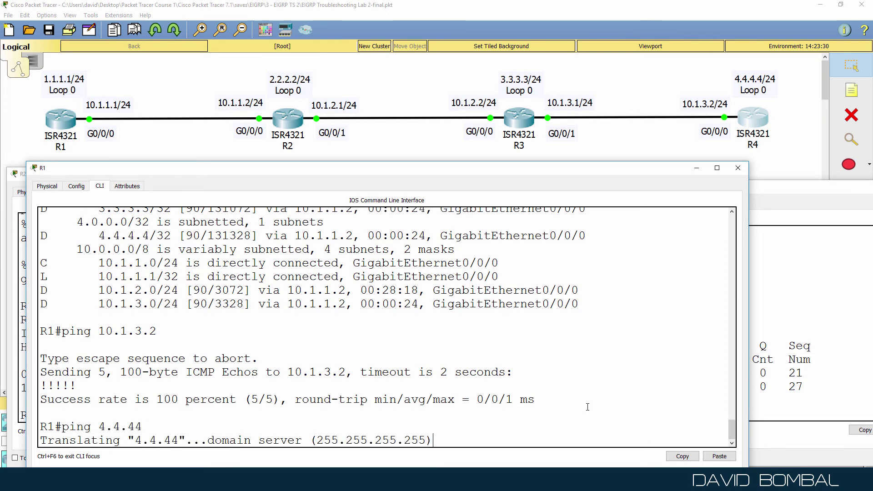
pyautogui.hotkey('ctrl', 'shift', '6')
pyautogui.press('Up')
pyautogui.press('Left')
pyautogui.write('.')
pyautogui.press('Return')
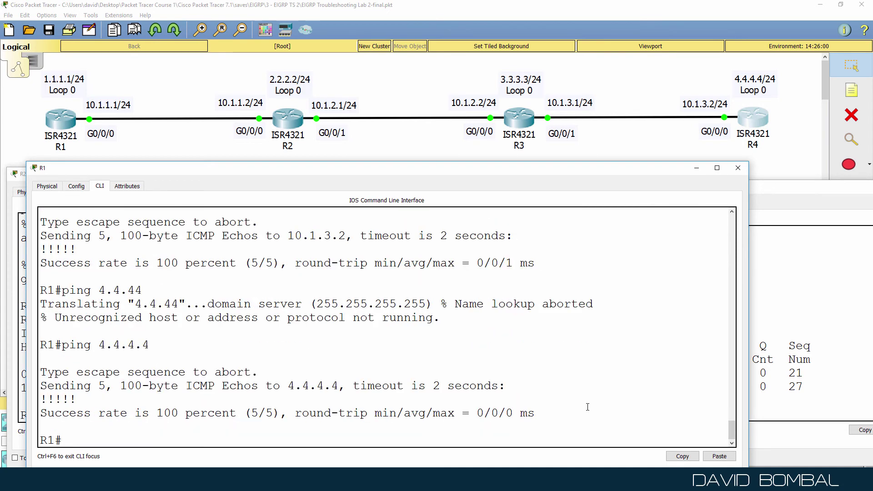
# - Traceroute to 4.4.4.4 from R1
pyautogui.write('tr')
pyautogui.press('Tab')
pyautogui.write('4.4.44.')
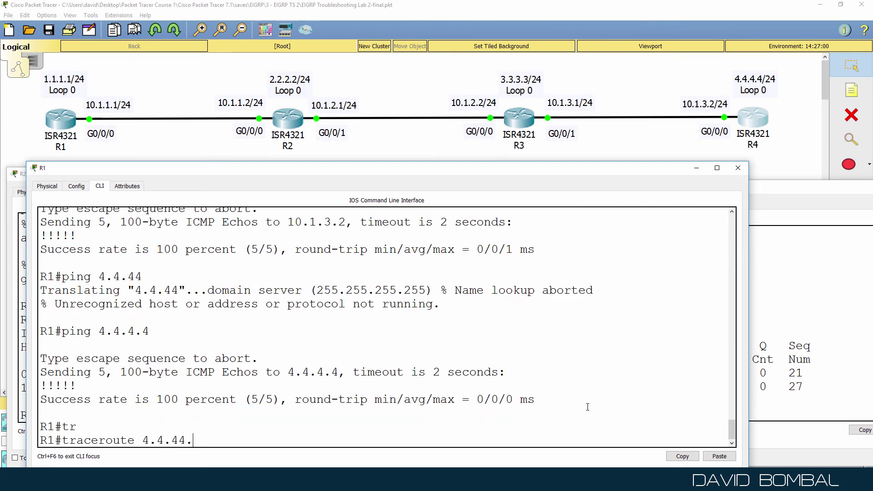
pyautogui.press('Left')
pyautogui.write('.')
pyautogui.press('Return')
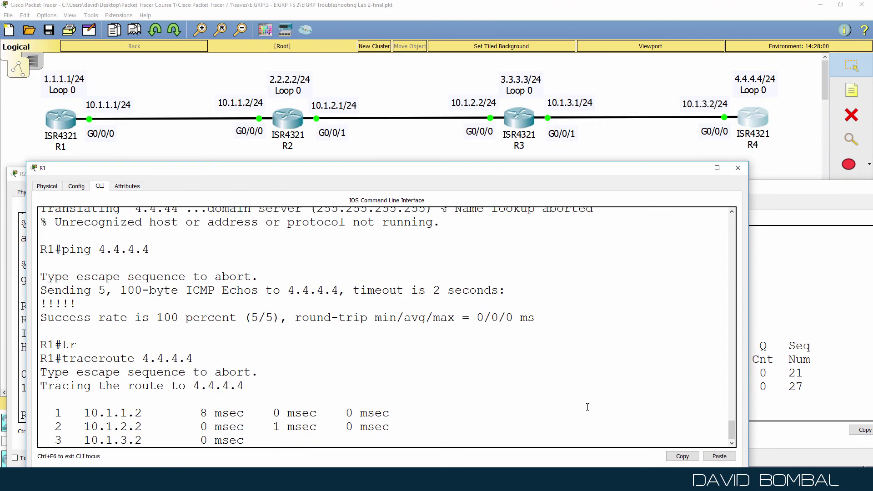
# - Display R1's full routing table again with sh ip route
pyautogui.write('sh ip route')
pyautogui.press('Return')
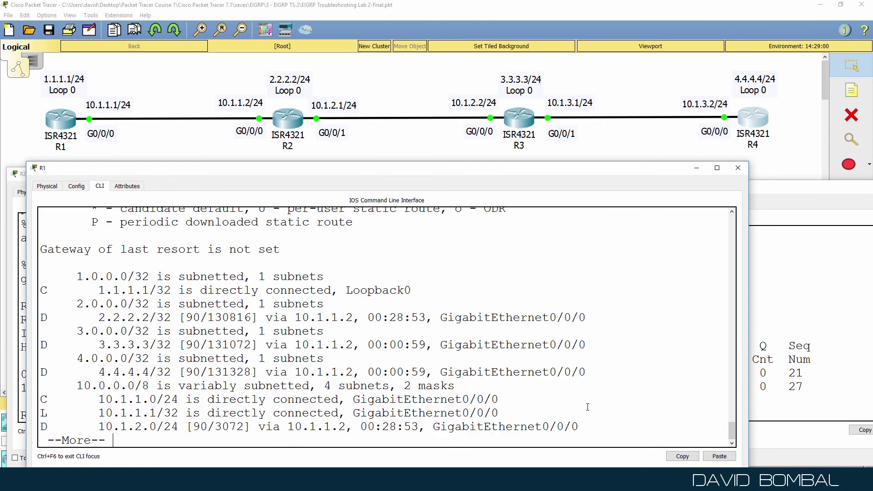
pyautogui.press('space')
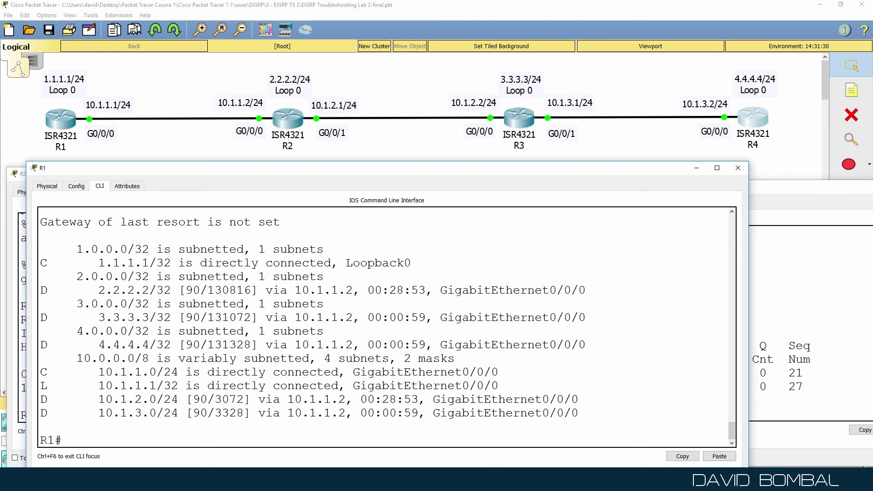
# - From R4, ping 1.1.1.1, 10.1.1.1, 10.1.1.2, 2.2.2.2 and 3.3.3.3
pyautogui.click(478, 443)
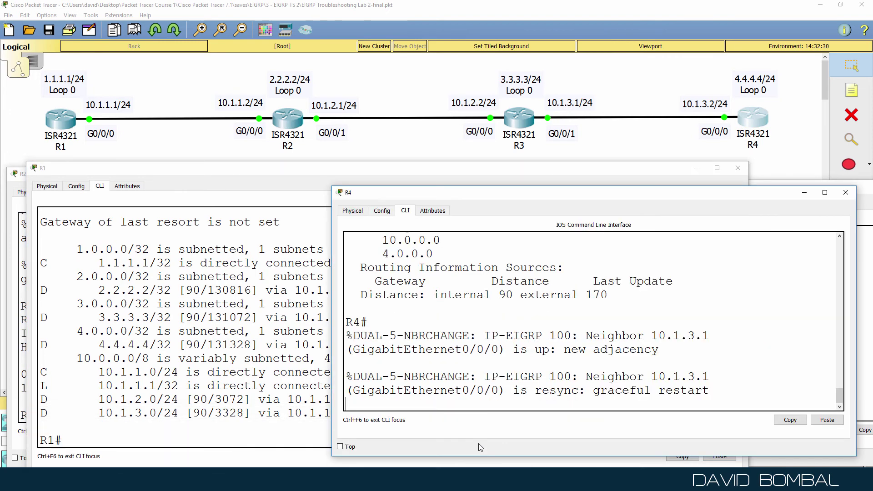
pyautogui.press('Return')
pyautogui.write('ping 1.1.1.1')
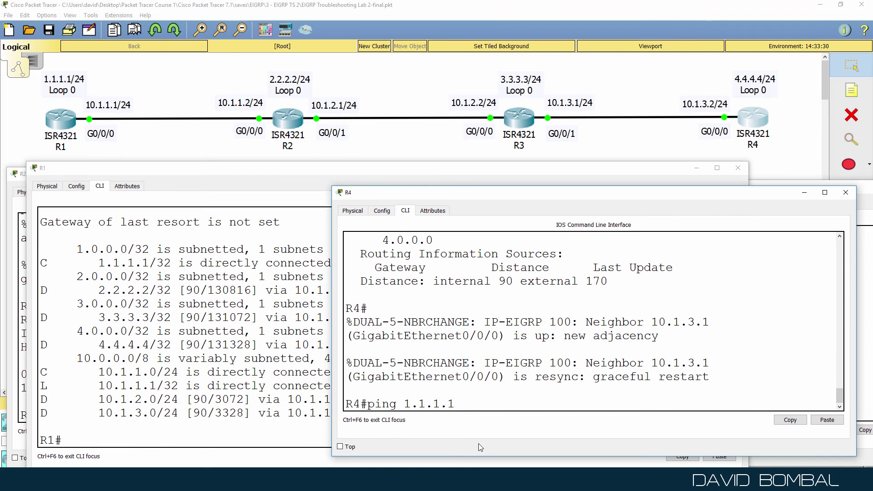
pyautogui.press('Return')
pyautogui.write('ping ')
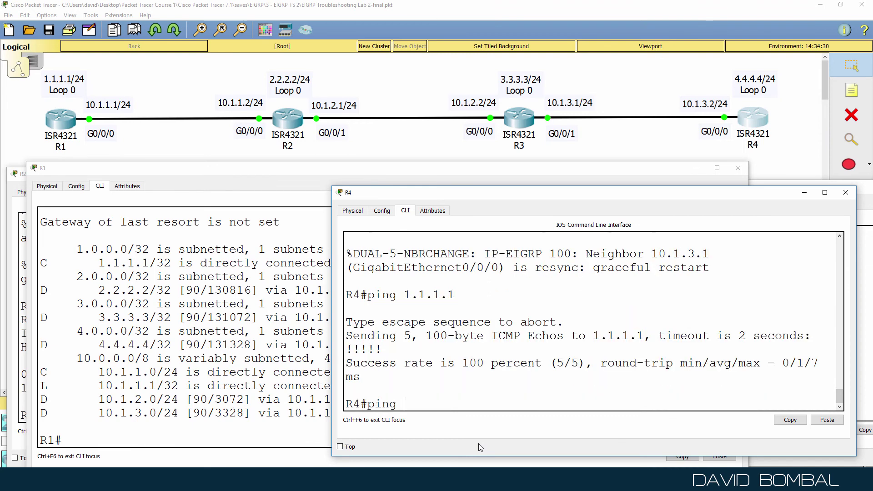
pyautogui.write('10.1.1.1')
pyautogui.press('Return')
pyautogui.write('p')
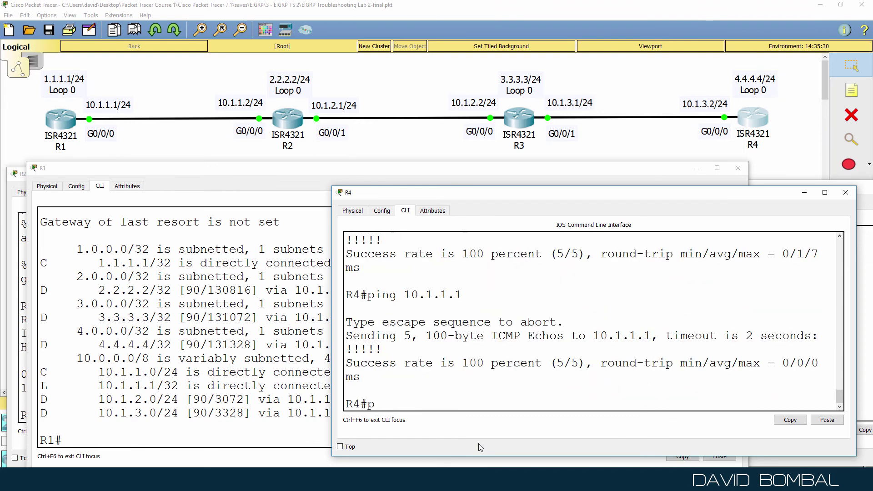
pyautogui.write('ing 10.1.1.2')
pyautogui.press('Return')
pyautogui.write('ping 2.2.2.2')
pyautogui.press('Return')
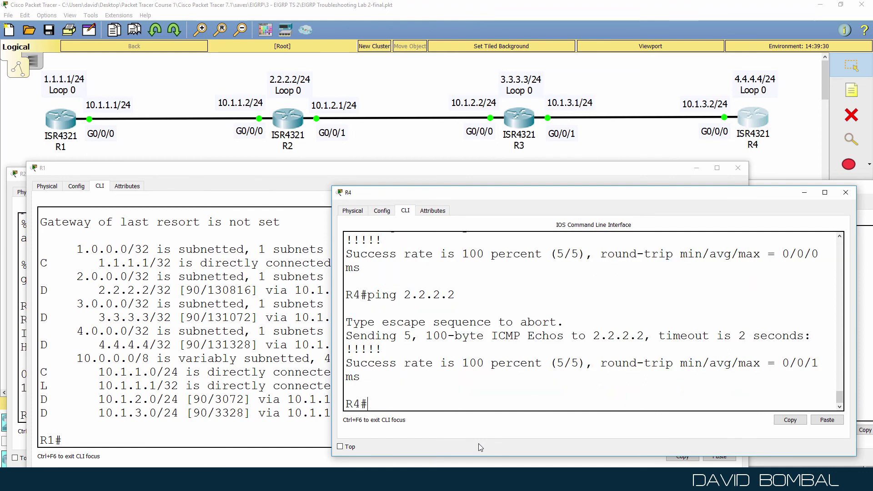
pyautogui.write('ping 3.3.3.3')
pyautogui.press('Return')
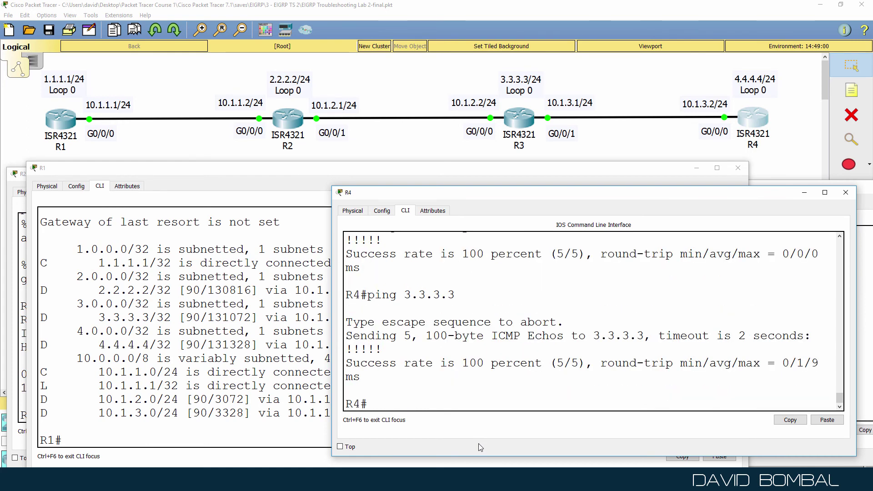
# - Rerun sh ip route on R1, showing EIGRP routes to 2.2.2.2, 3.3.3.3 and 4.4.4.4
pyautogui.click(279, 225)
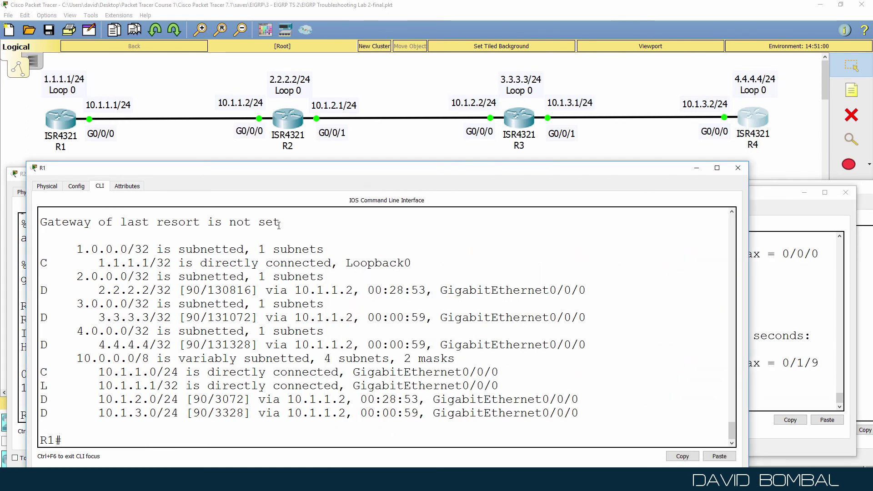
pyautogui.press('Up')
pyautogui.press('Return')
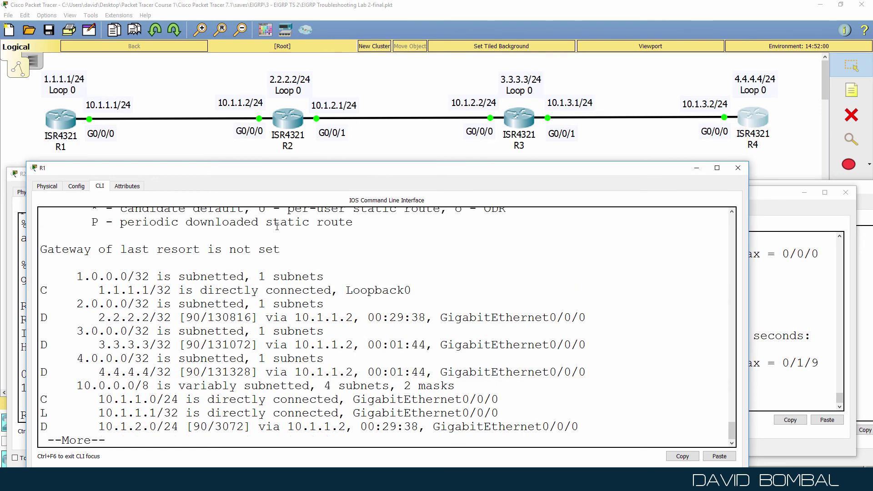
pyautogui.press('space')
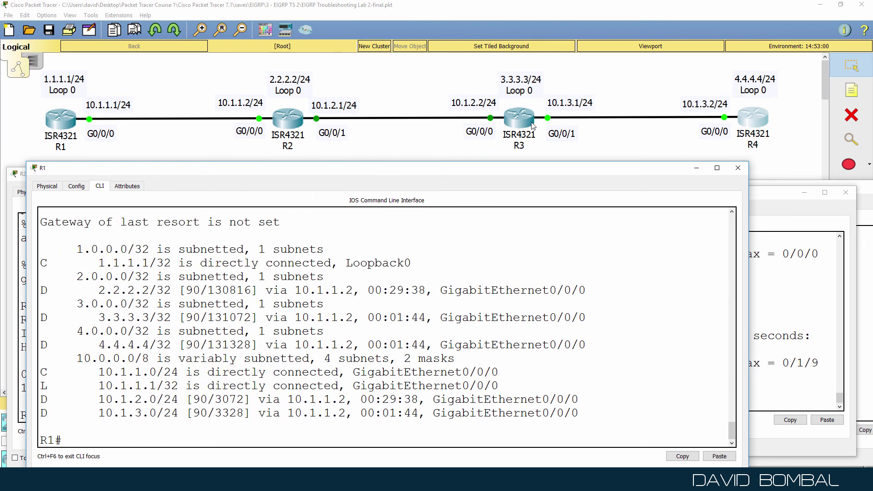